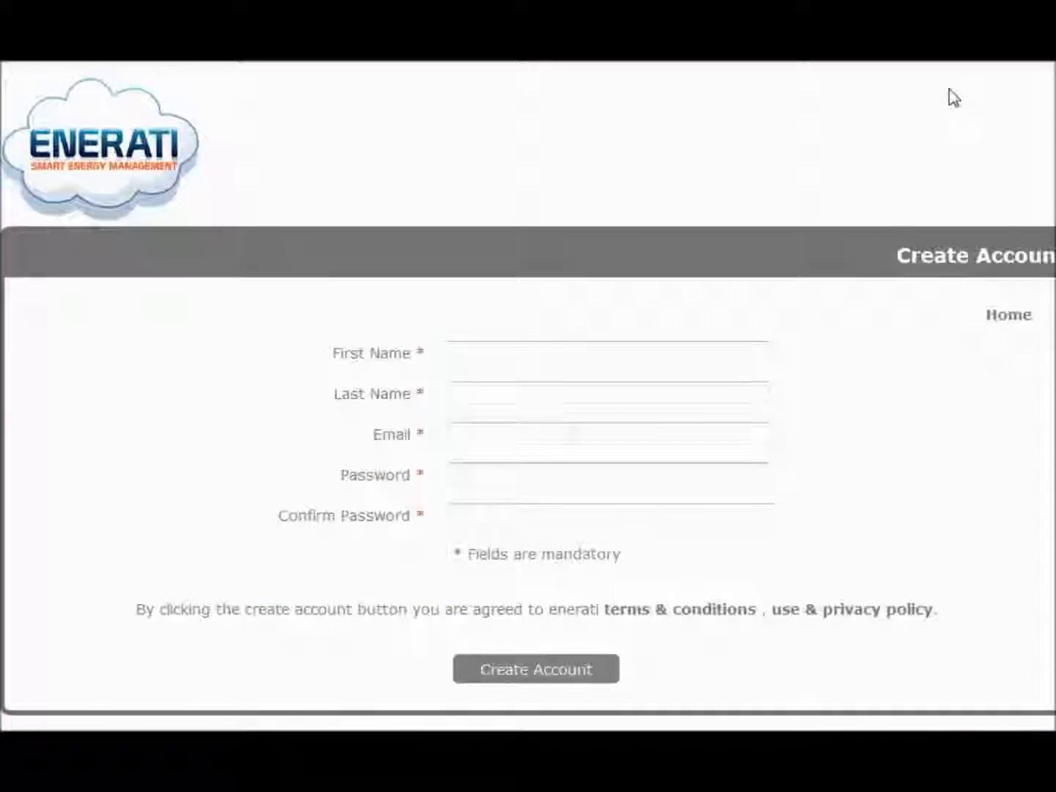
# Register a new Enerati account with first and last name, e-mail and password, declining to save the password
pyautogui.click(472, 354)
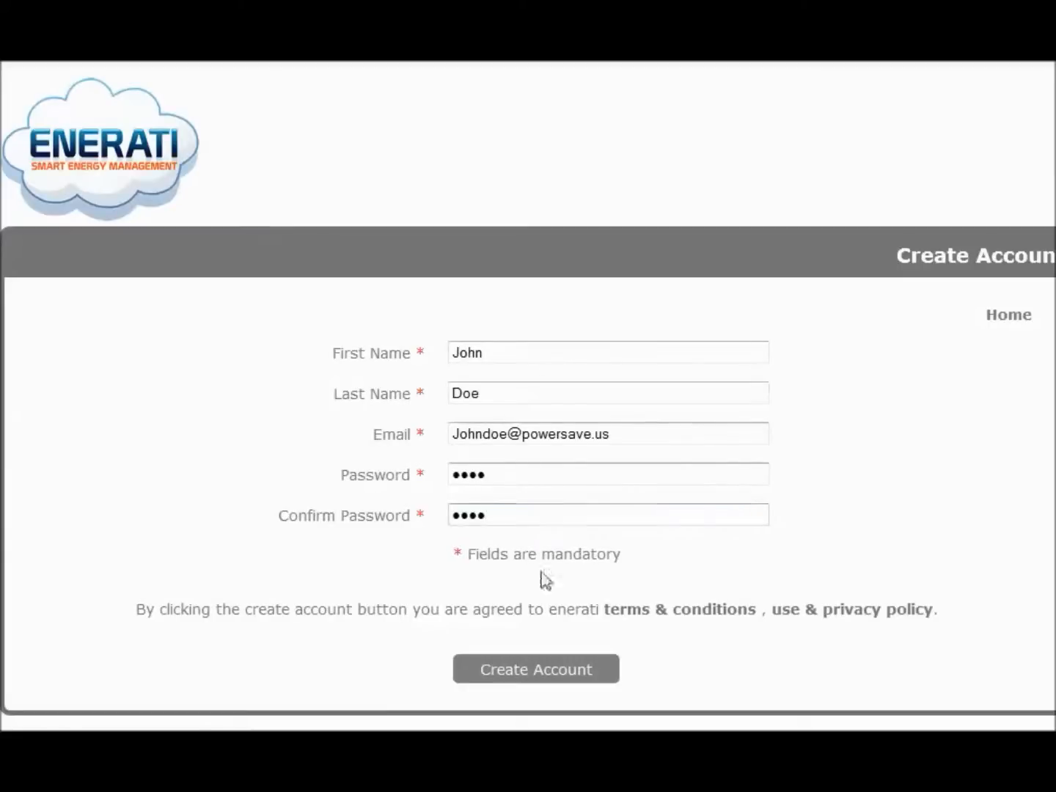
pyautogui.click(531, 670)
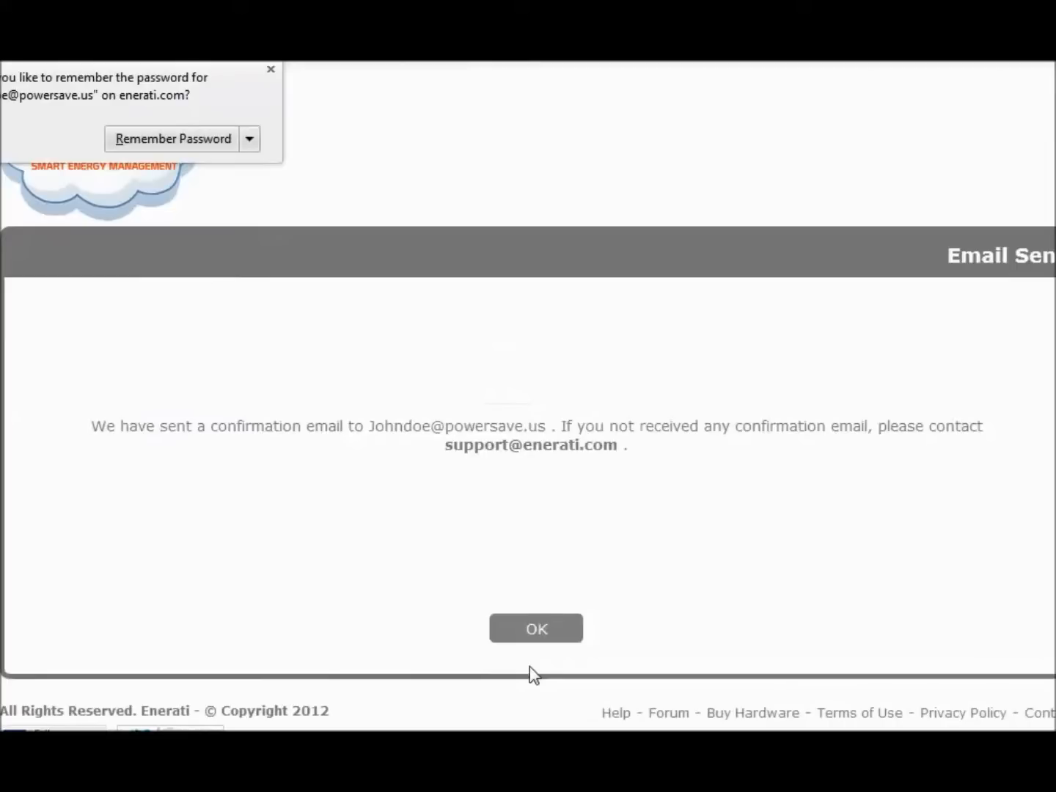
pyautogui.click(183, 142)
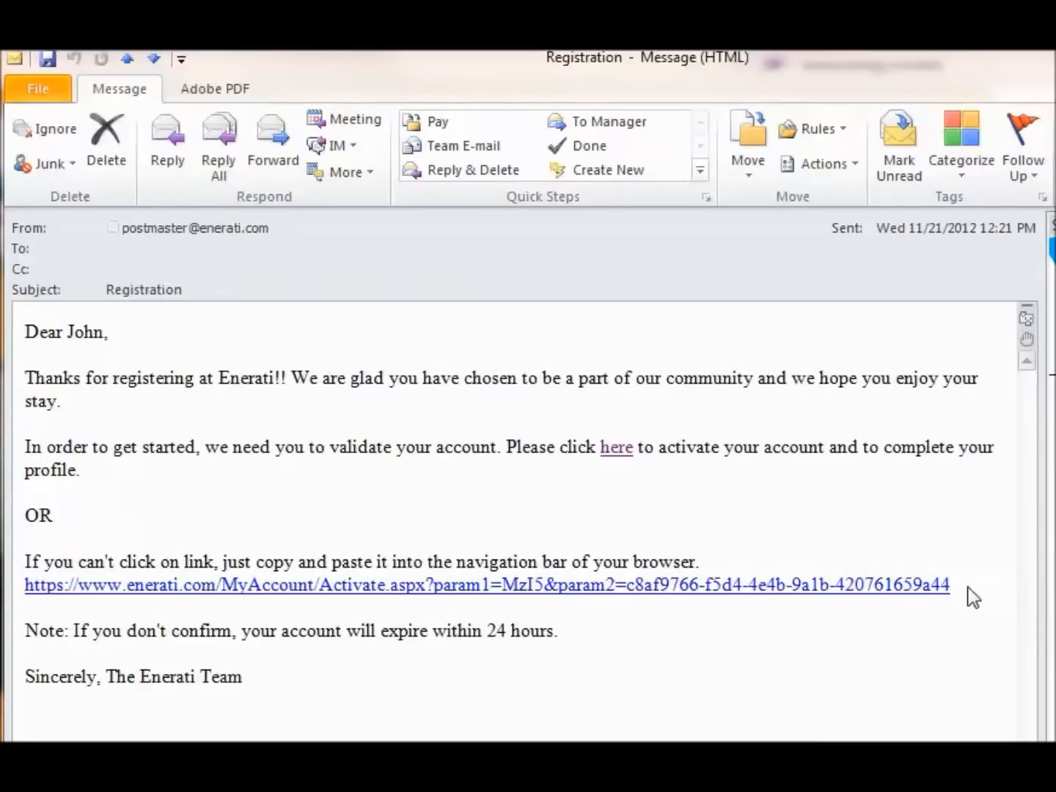
# Follow the activation link in Enerati's Registration e-mail
pyautogui.hotkey('alt', 'Tab')
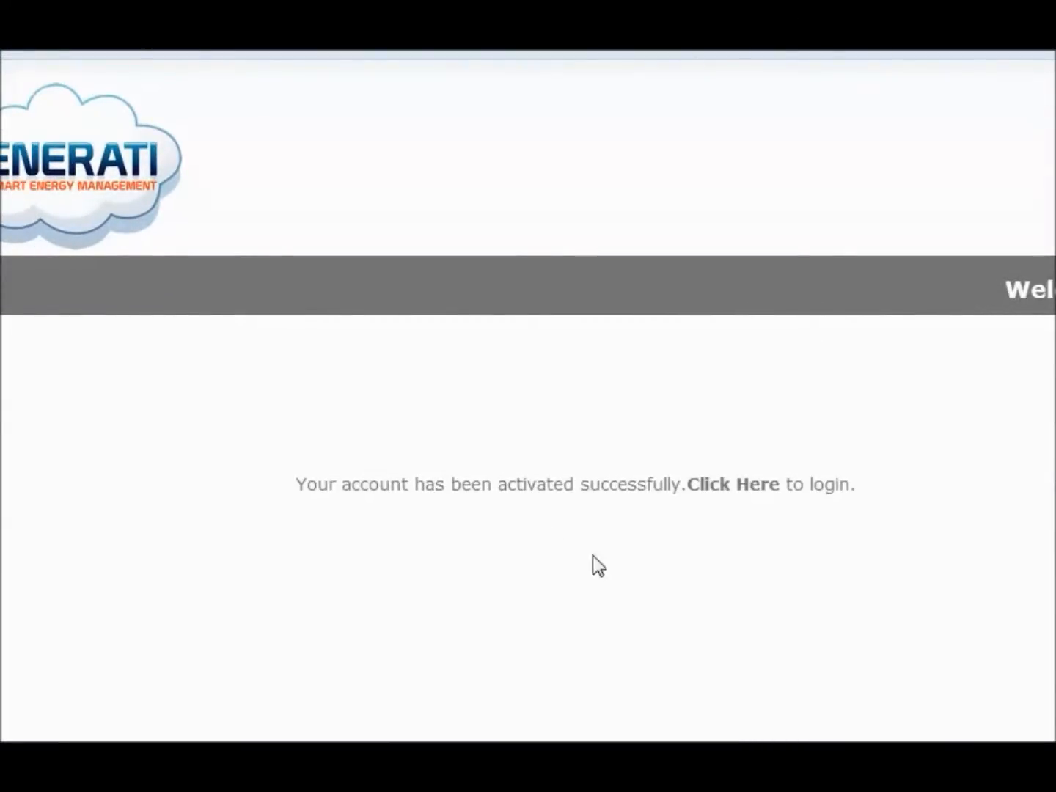
# Log into Enerati with the new account's e-mail and password
pyautogui.click(728, 486)
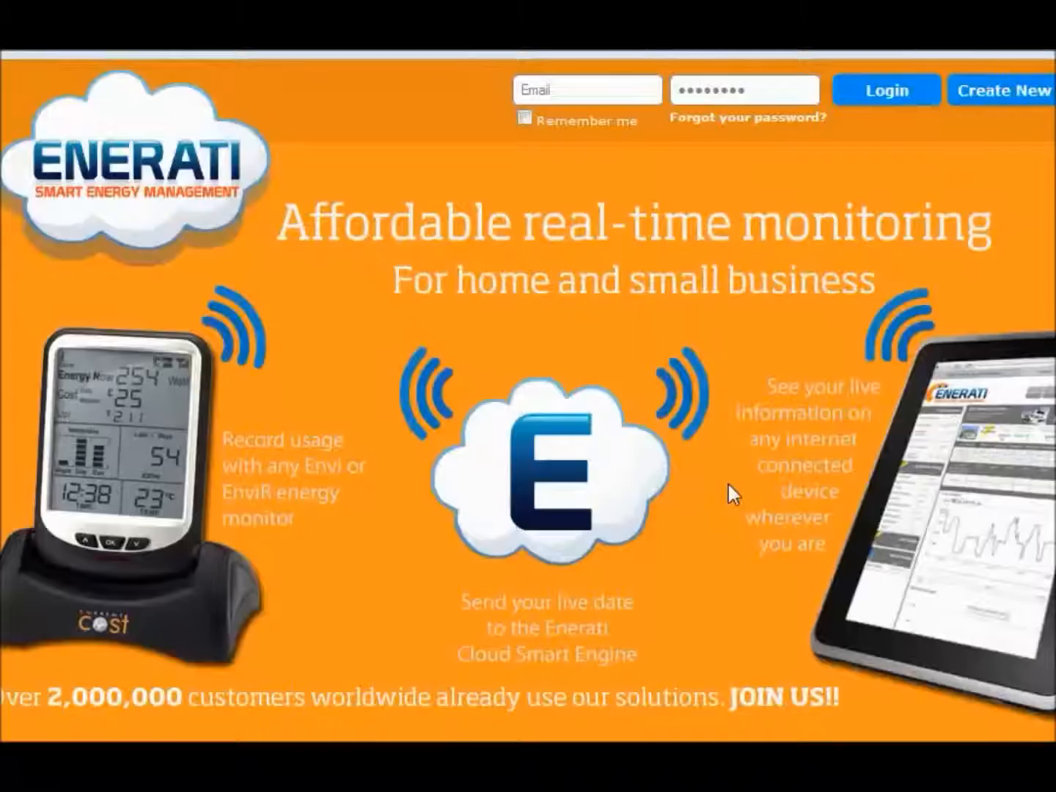
pyautogui.click(584, 80)
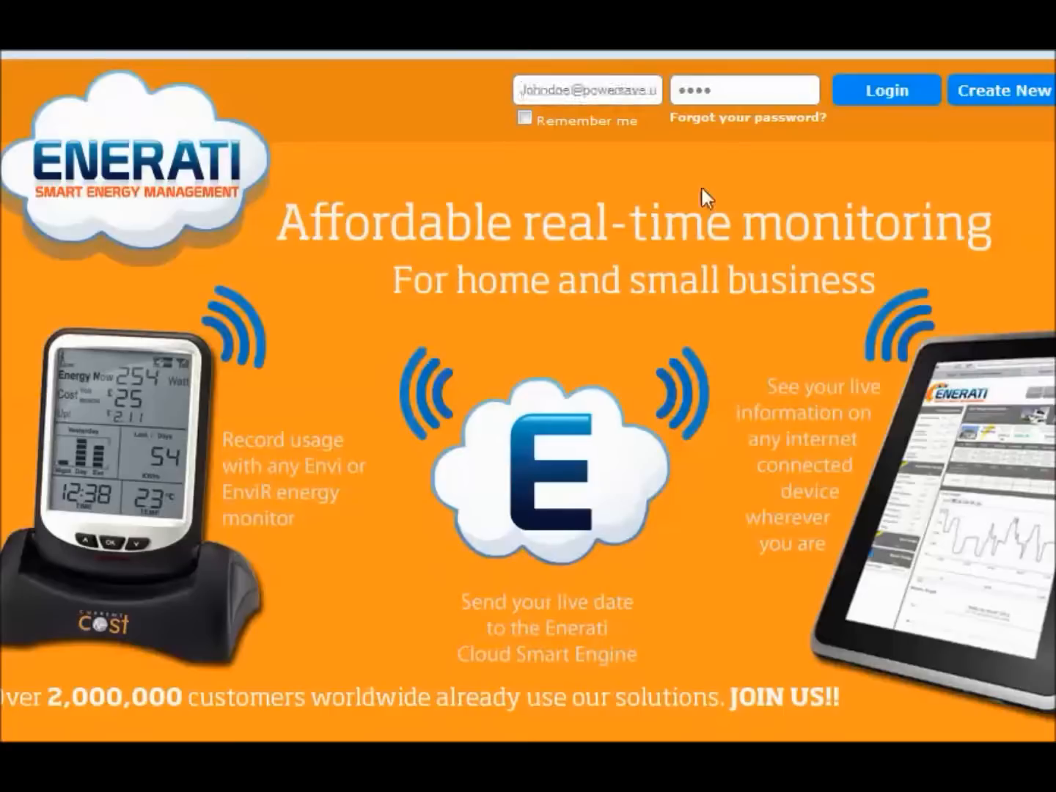
pyautogui.click(727, 90)
pyautogui.click(886, 89)
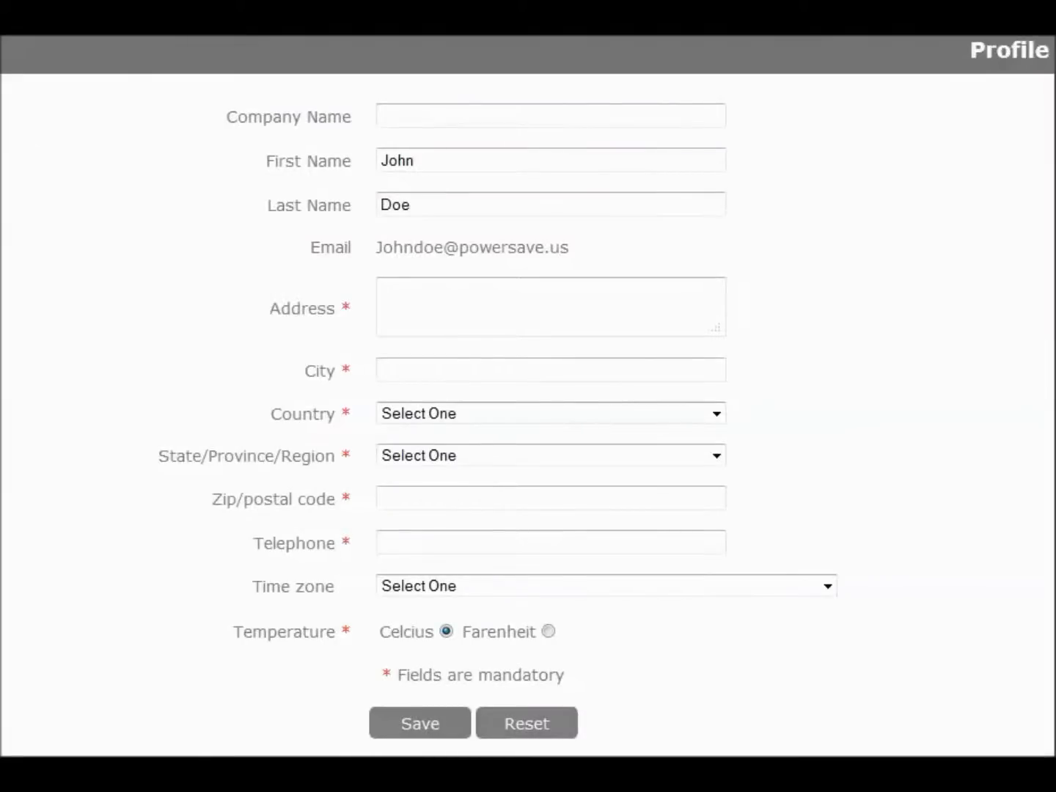
# Save the profile with address, city, US/Kansas, zip, telephone, Eastern time zone and Fahrenheit
pyautogui.click(409, 308)
pyautogui.click(410, 310)
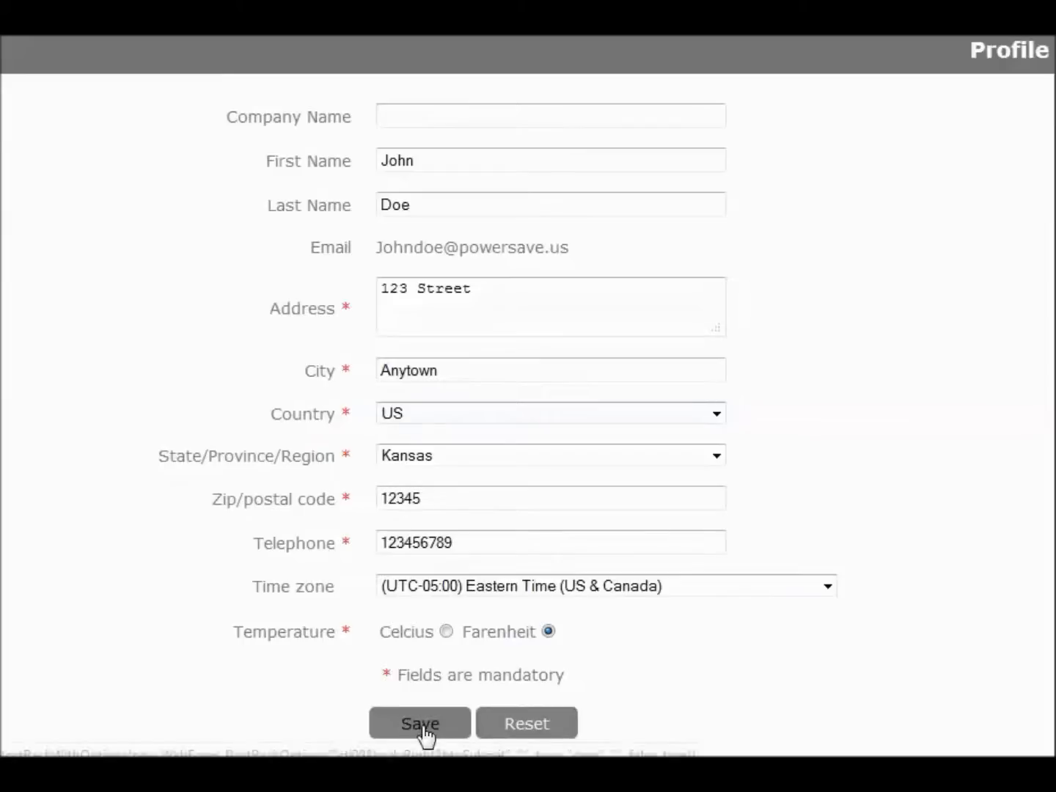
pyautogui.click(424, 730)
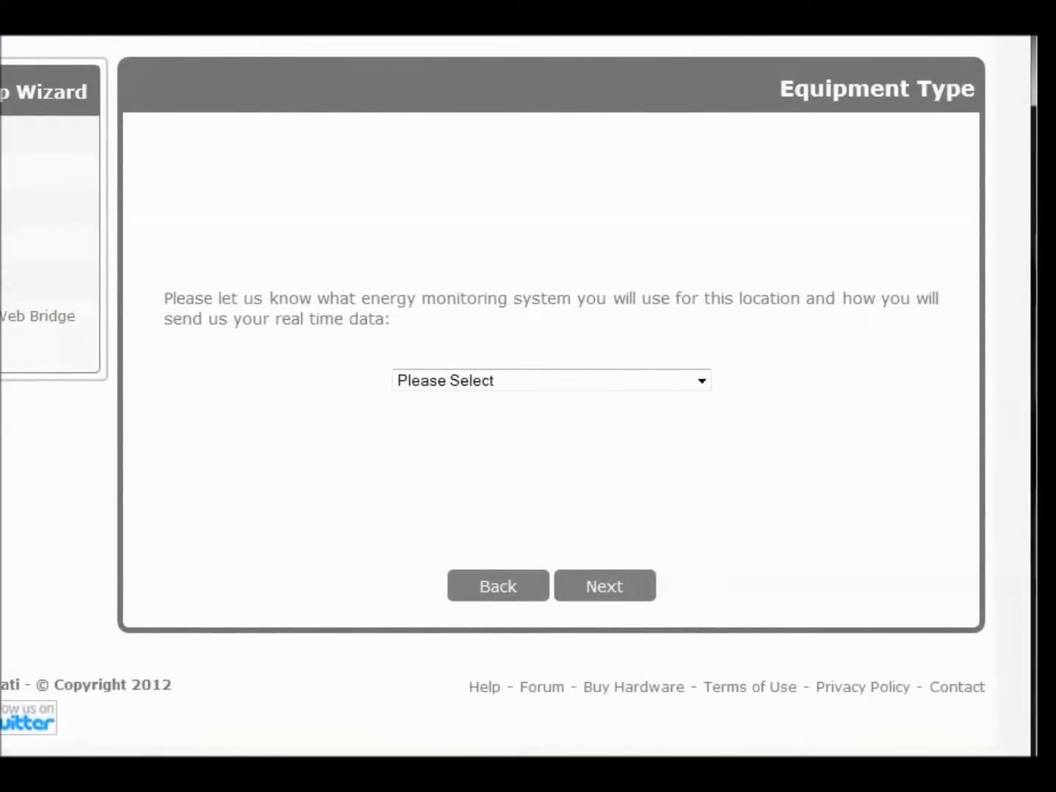
# Choose EnviR Monitor with USB as the equipment type and go to the next wizard step
pyautogui.click(629, 388)
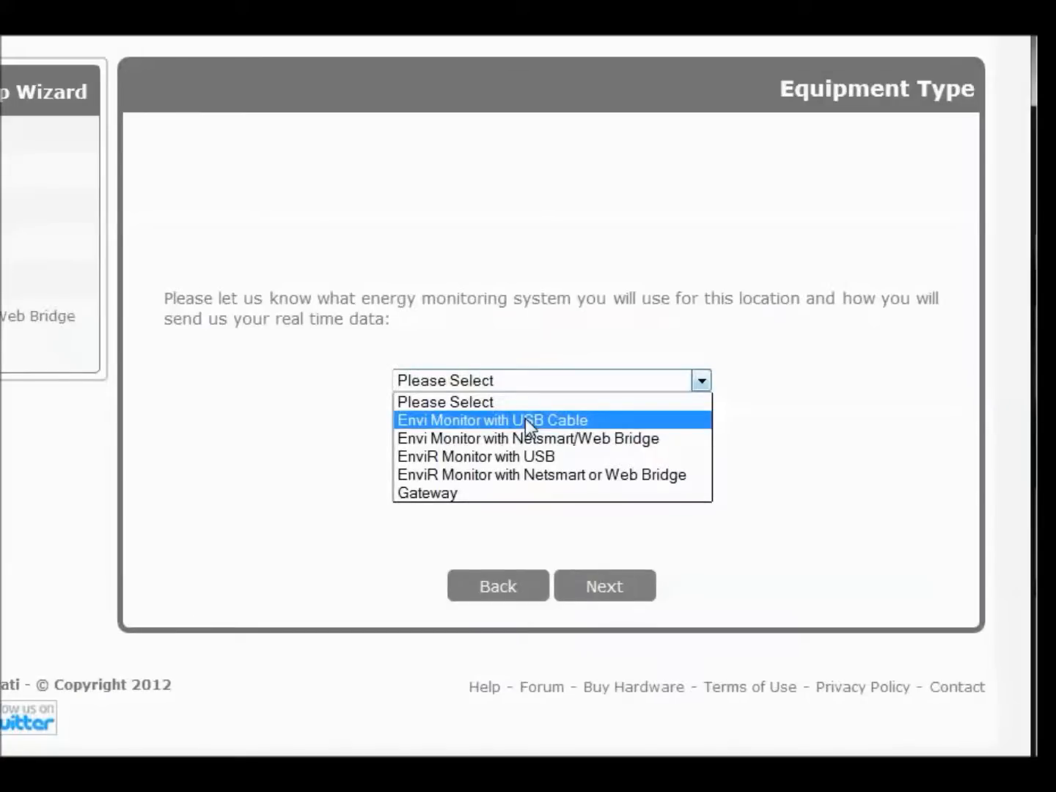
pyautogui.click(465, 456)
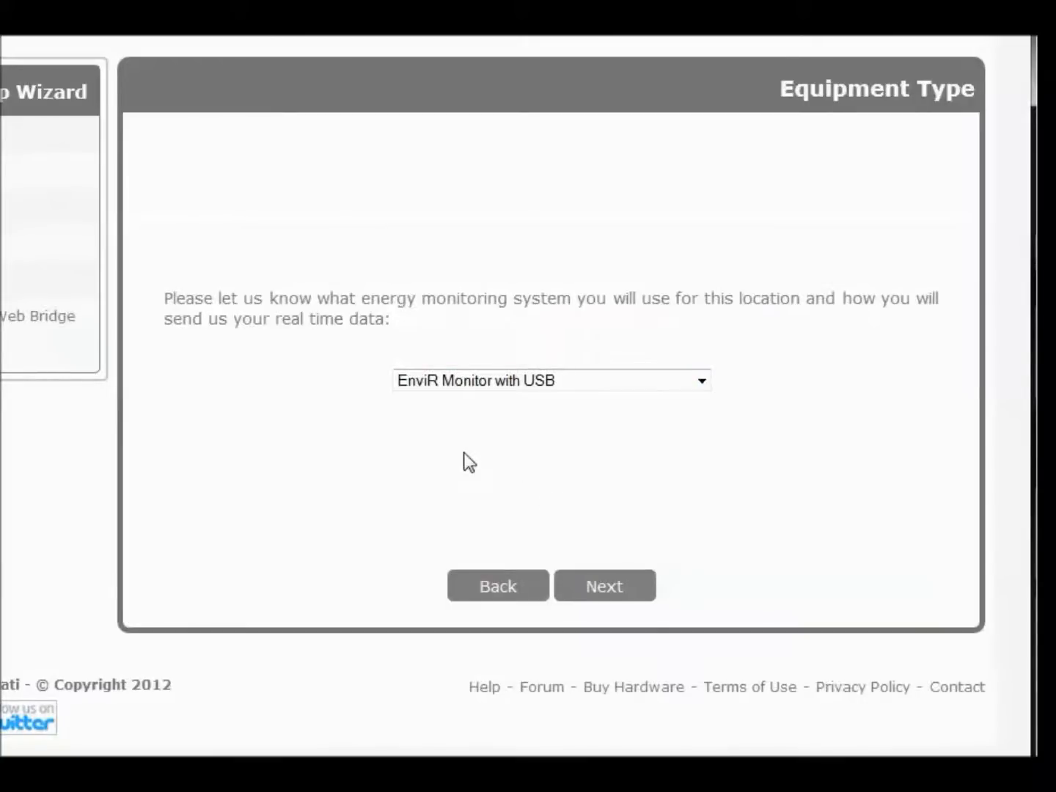
pyautogui.click(605, 590)
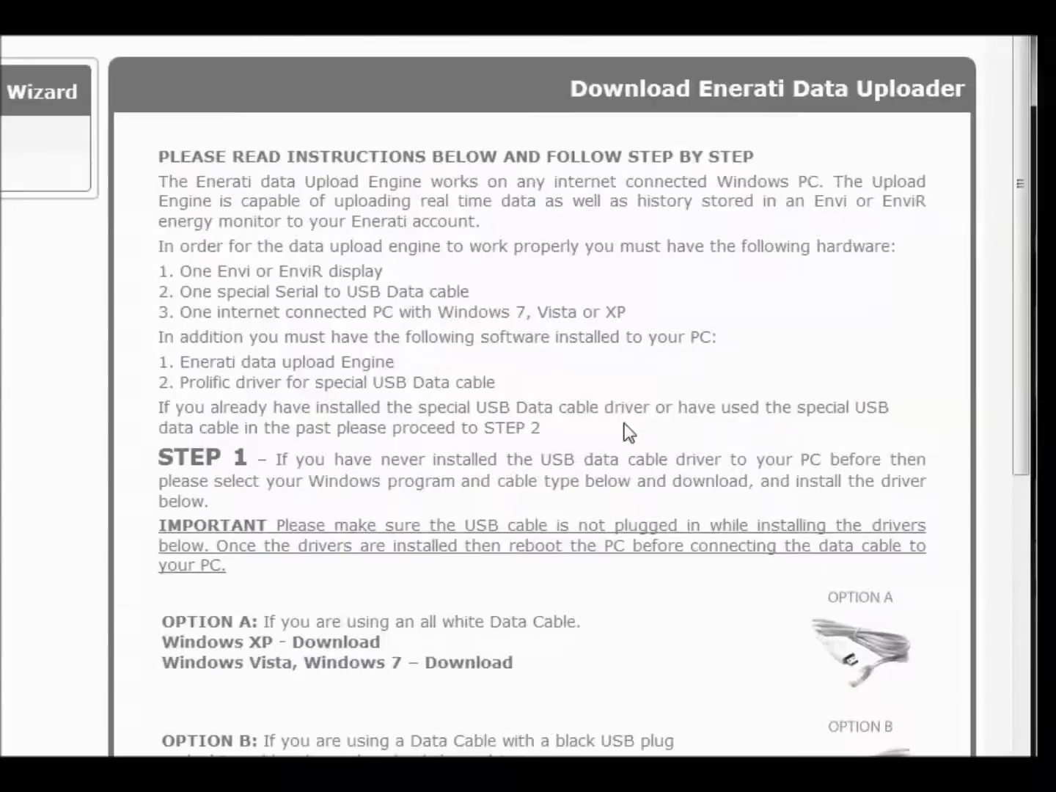
pyautogui.scroll(-3, 646, 366)
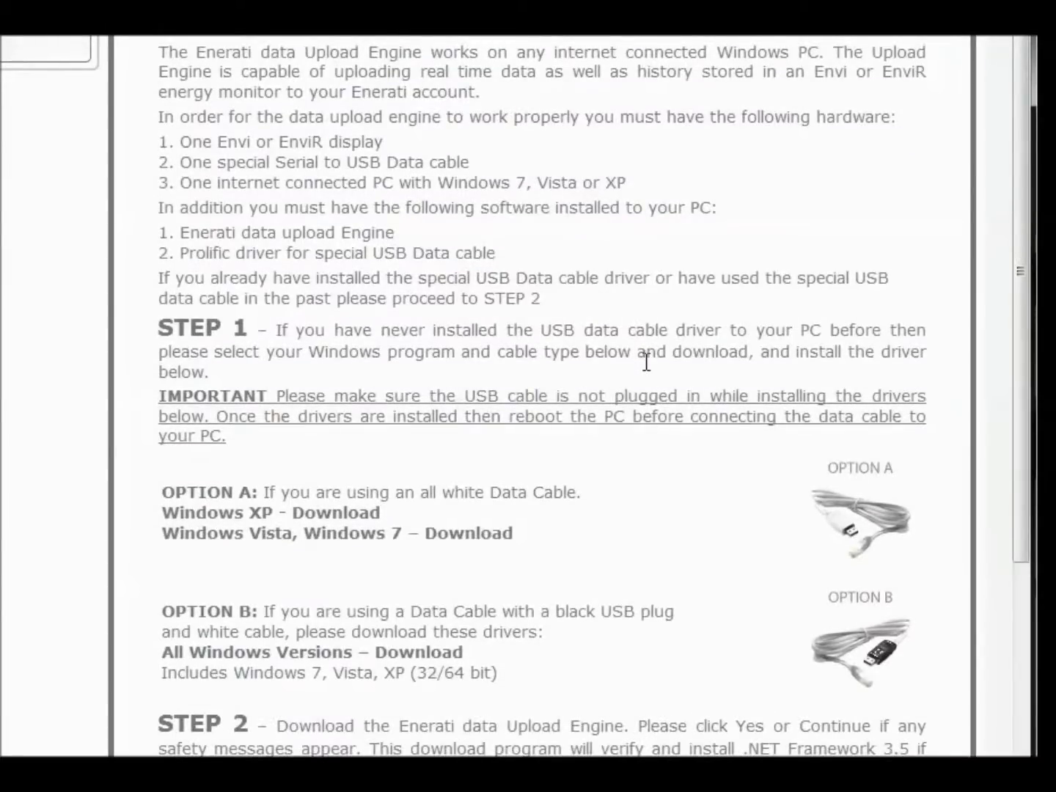
pyautogui.scroll(-3, 646, 362)
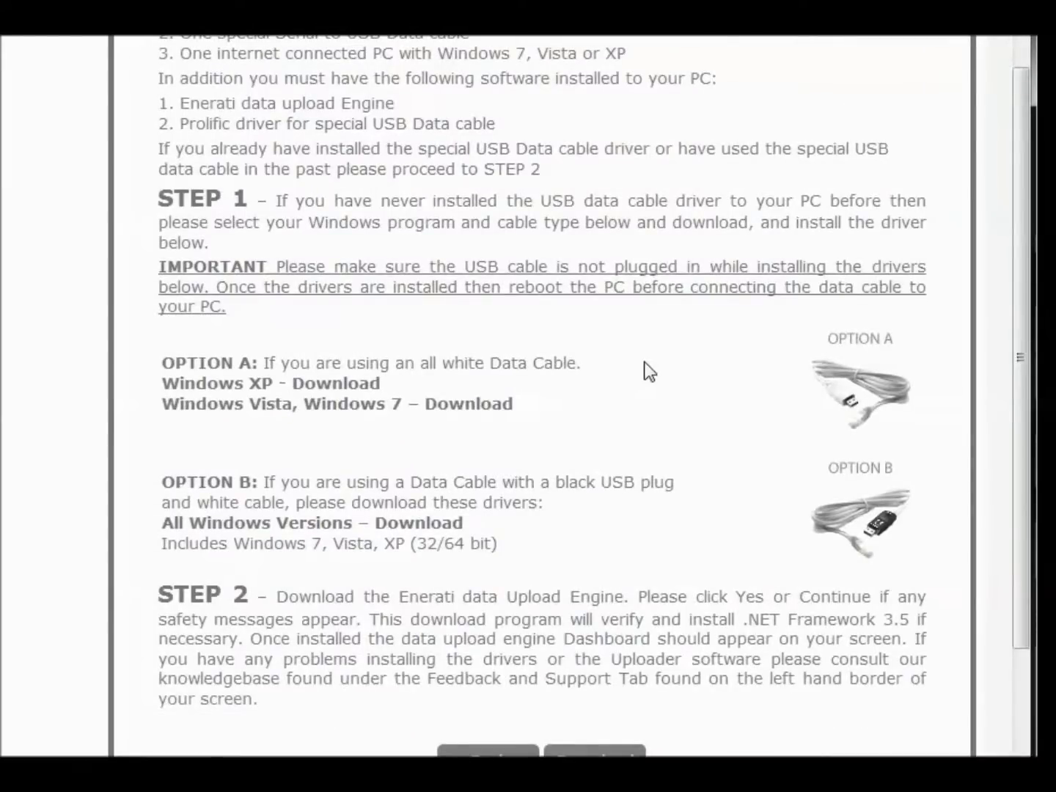
pyautogui.scroll(-3, 646, 366)
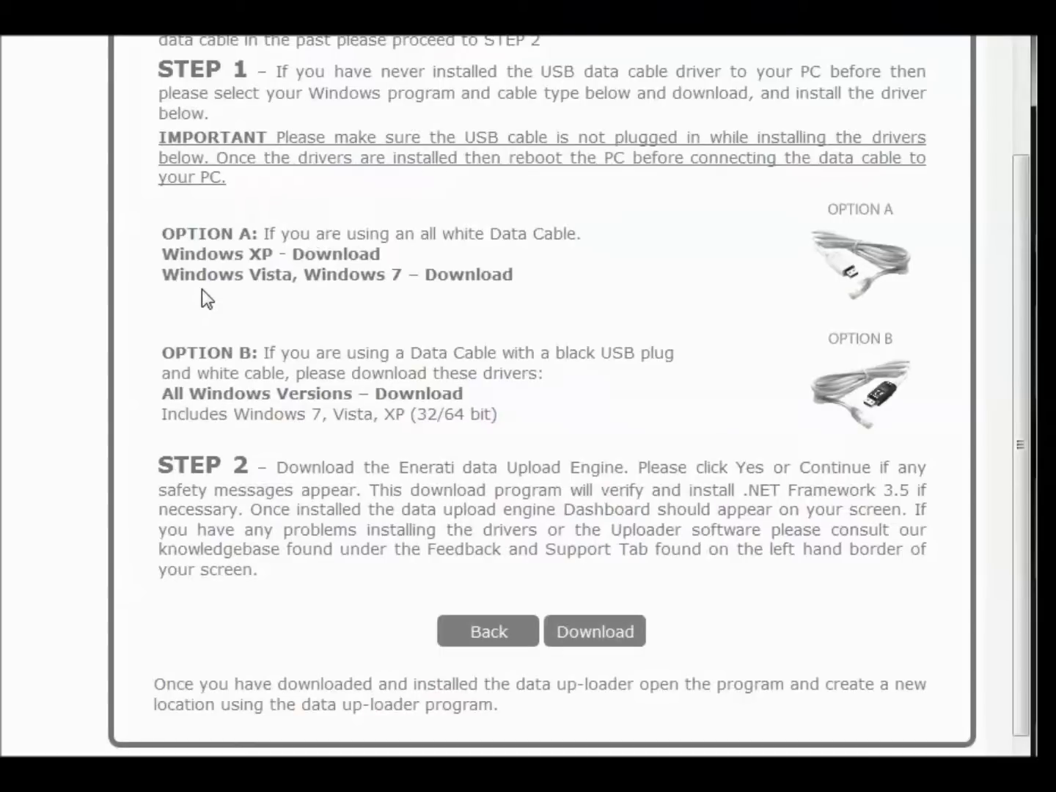
# Save the setup.exe installer and run it past the unverified-publisher security warning
pyautogui.click(592, 640)
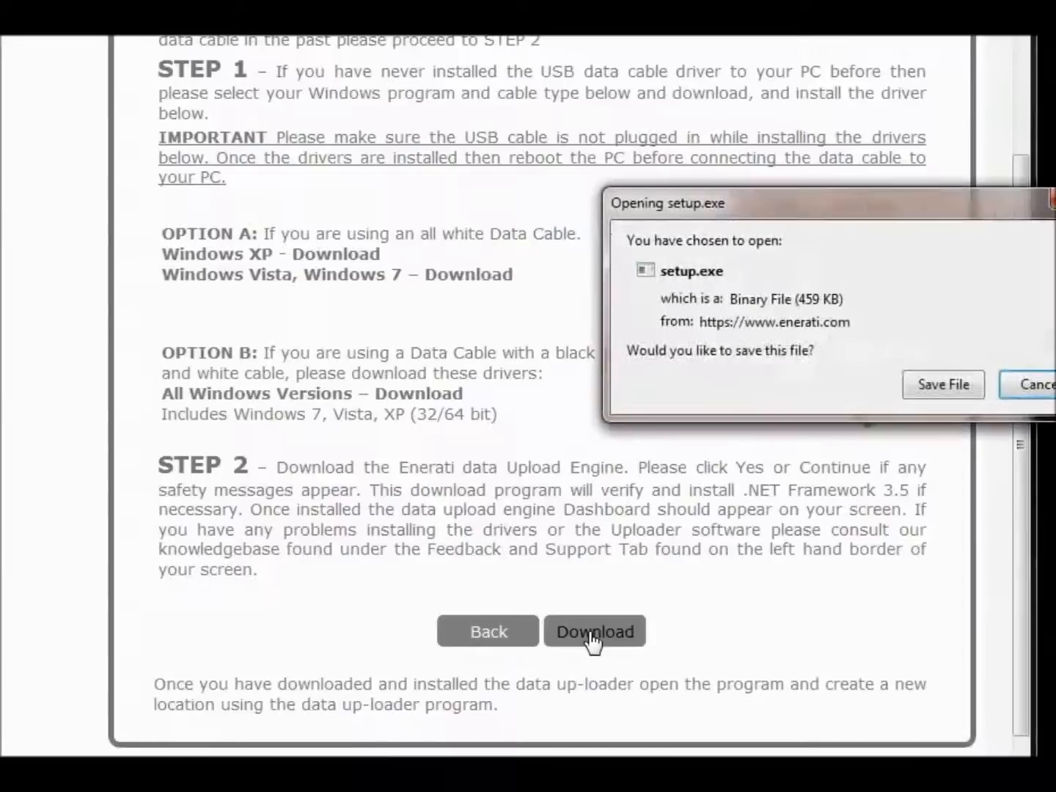
pyautogui.moveTo(934, 209); pyautogui.dragTo(645, 160)
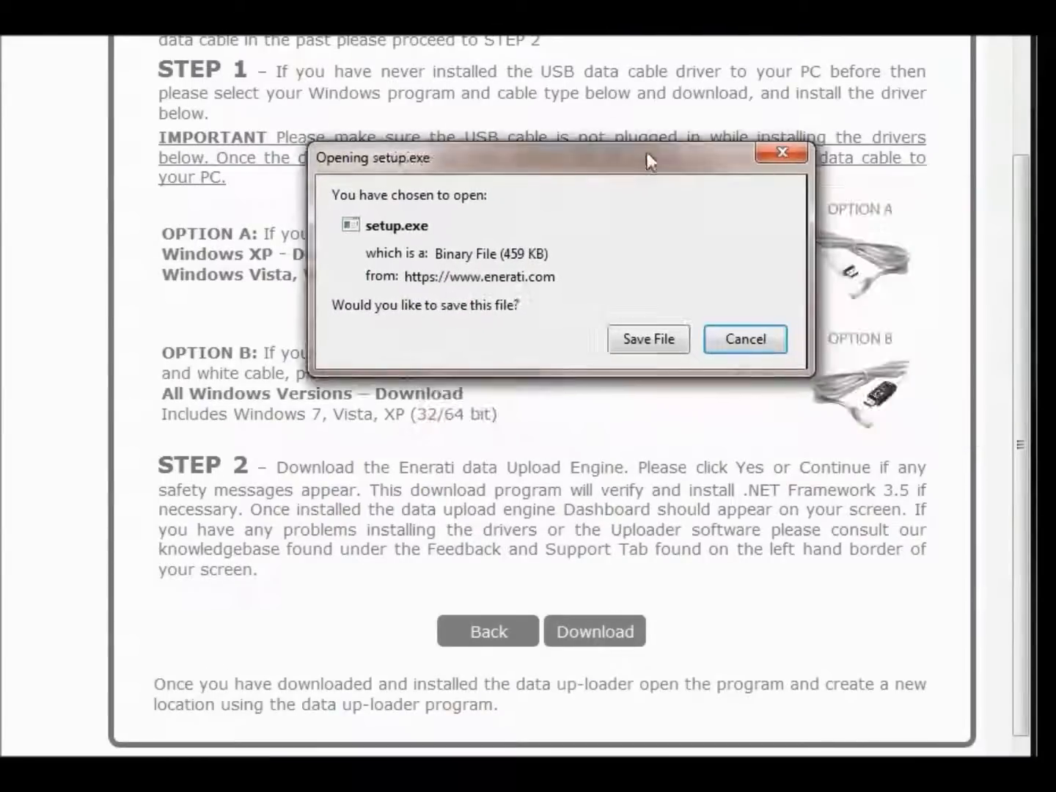
pyautogui.click(637, 337)
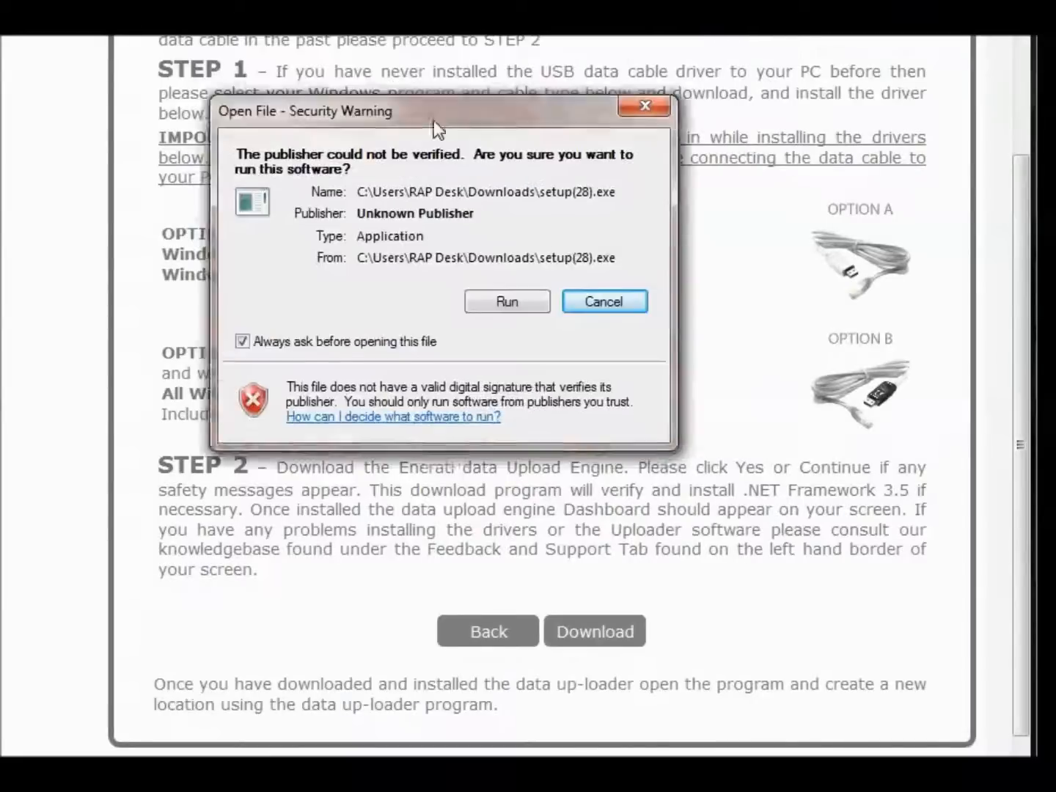
pyautogui.moveTo(433, 121); pyautogui.dragTo(504, 122)
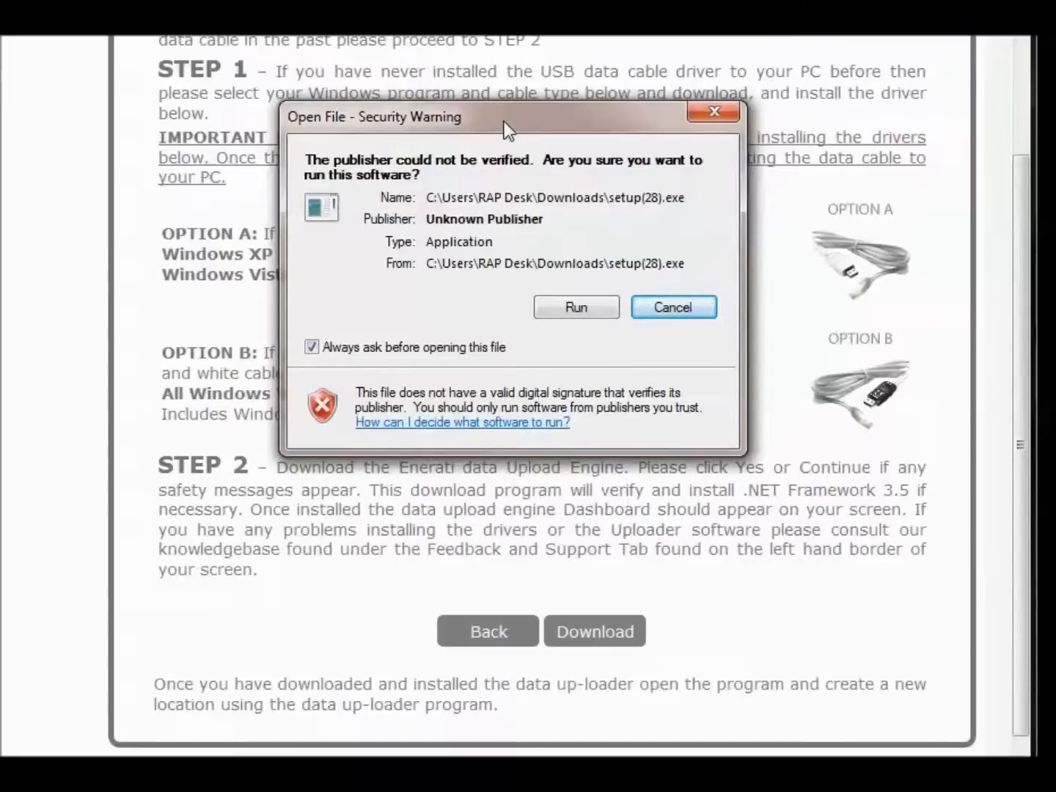
pyautogui.click(571, 307)
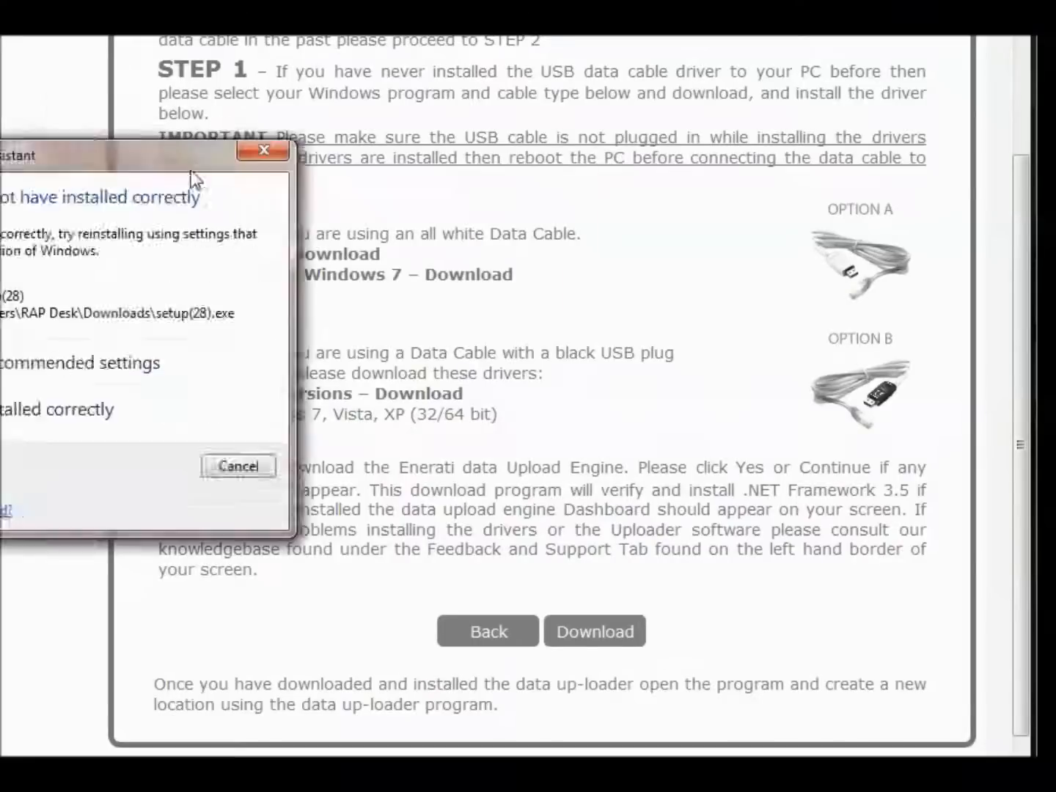
# Tell the Program Compatibility Assistant that the program installed correctly
pyautogui.moveTo(194, 179); pyautogui.dragTo(420, 170)
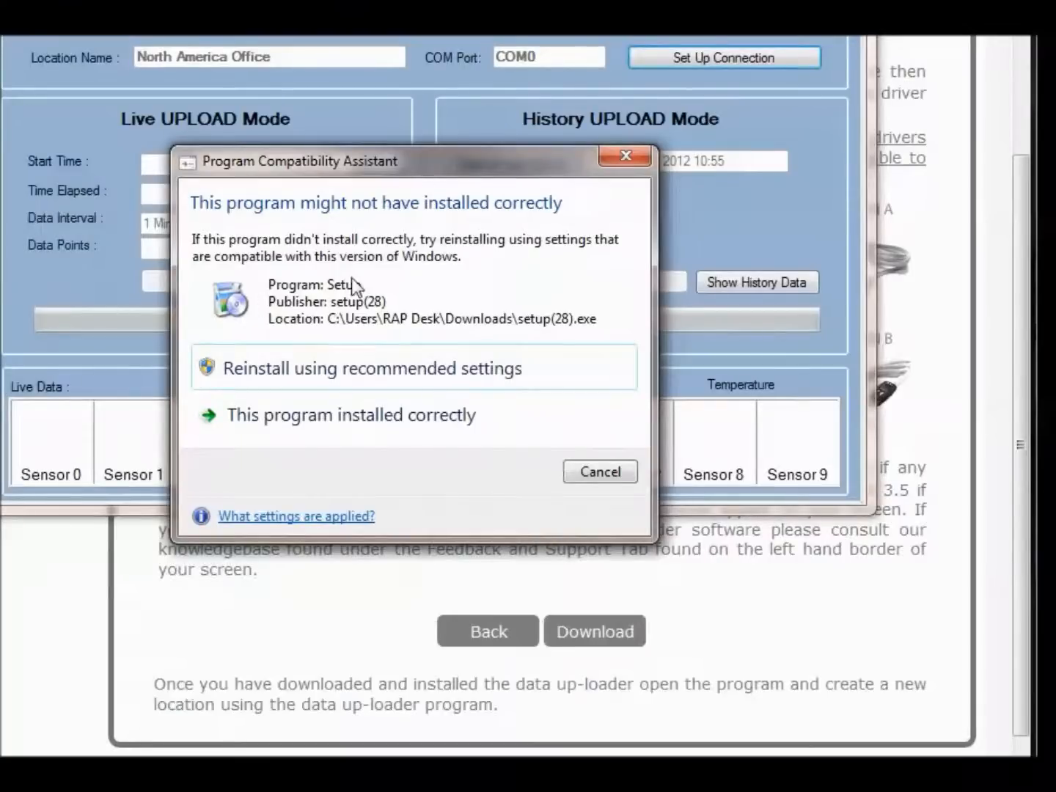
pyautogui.click(382, 414)
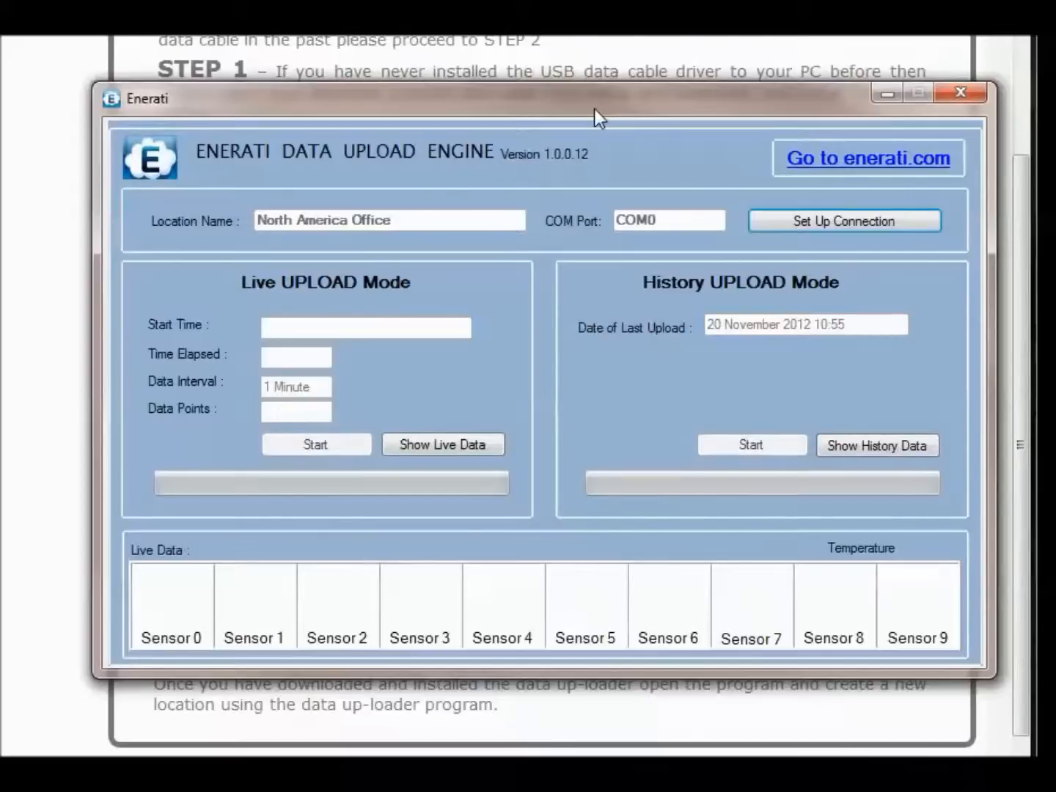
# In the engine's connection setup, use Find Port to bring up Device Manager
pyautogui.click(854, 222)
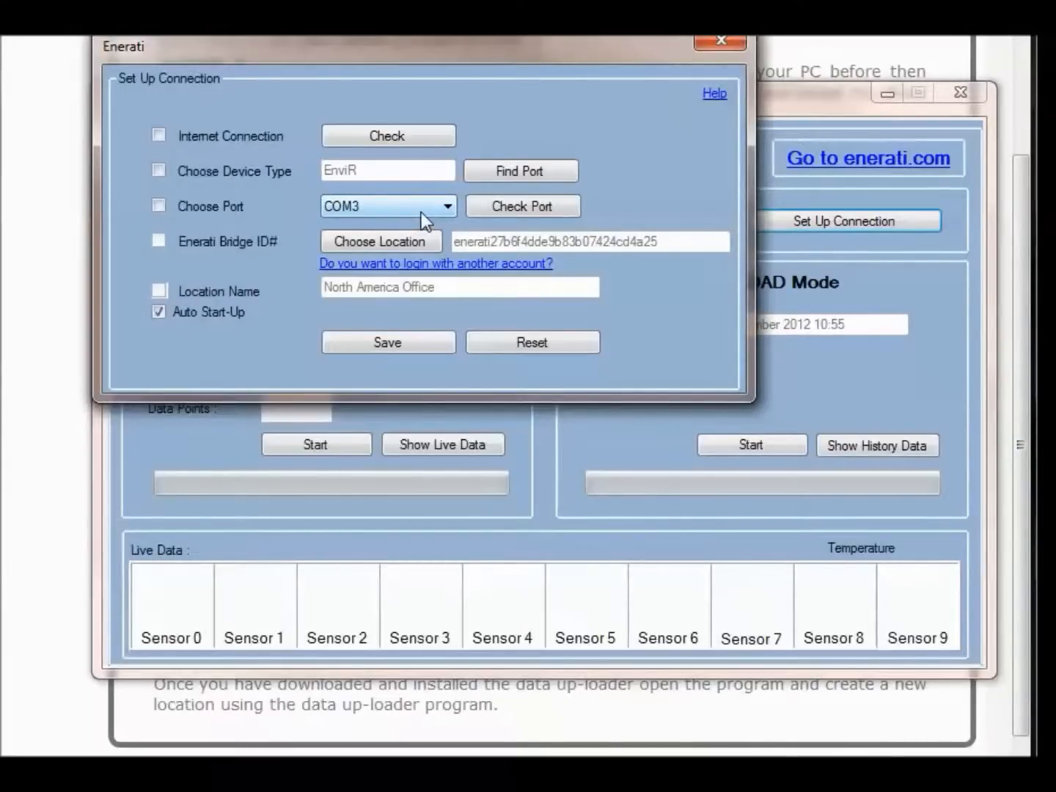
pyautogui.click(488, 169)
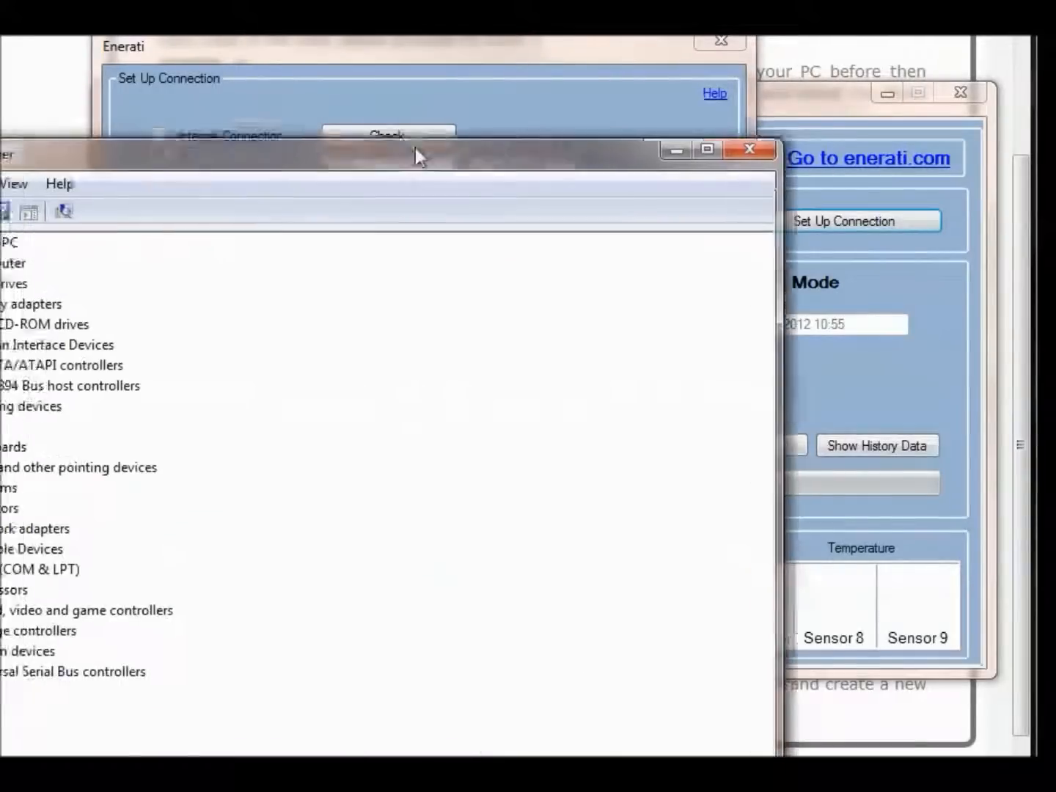
pyautogui.moveTo(415, 147); pyautogui.dragTo(554, 70)
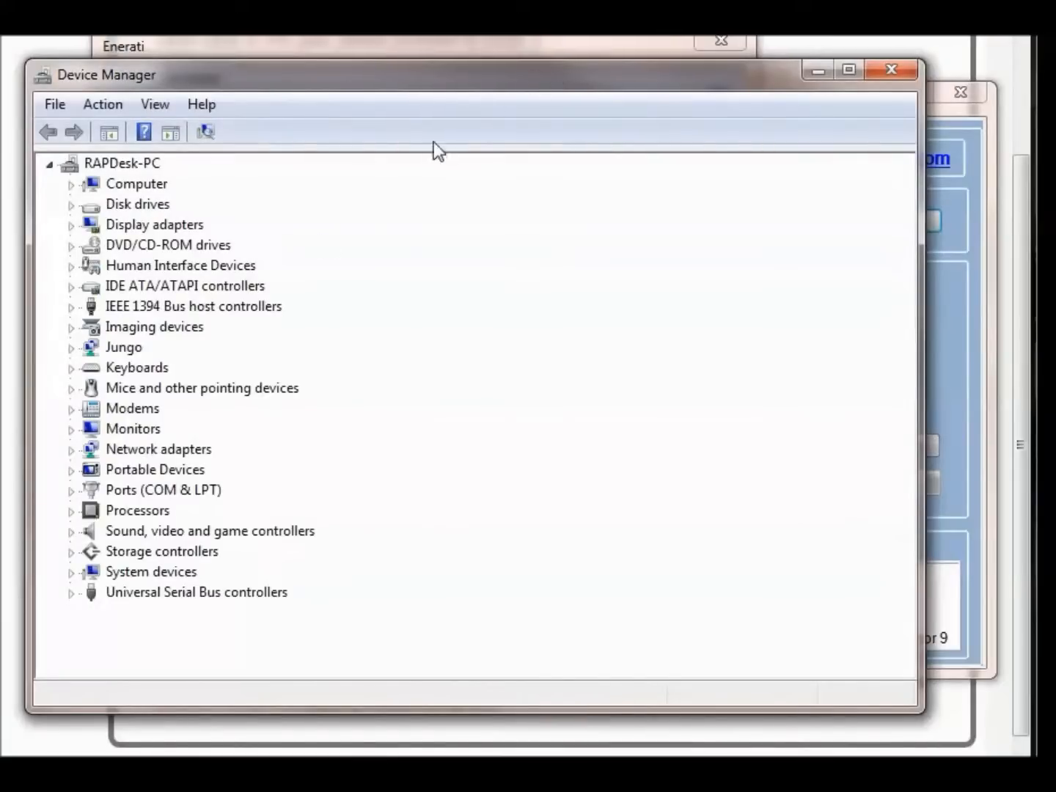
# Find the Prolific USB-to-Serial port (COM3) under Ports, close Device Manager, and list available ports
pyautogui.click(71, 490)
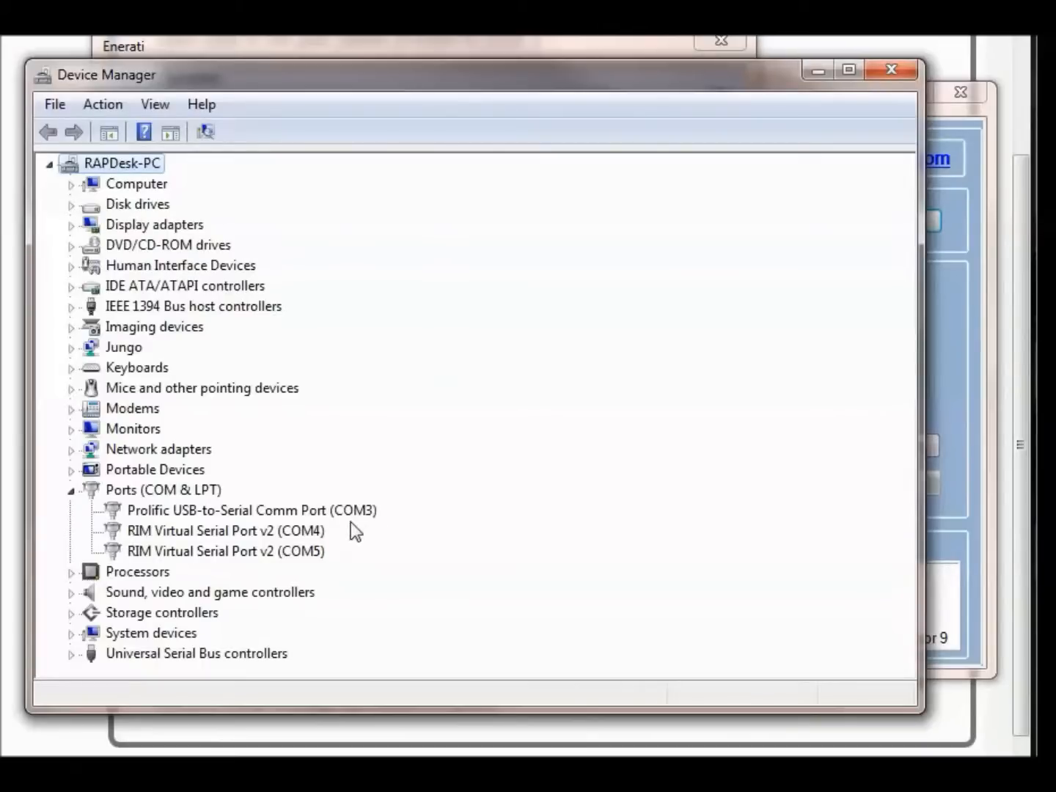
pyautogui.click(896, 70)
pyautogui.click(449, 209)
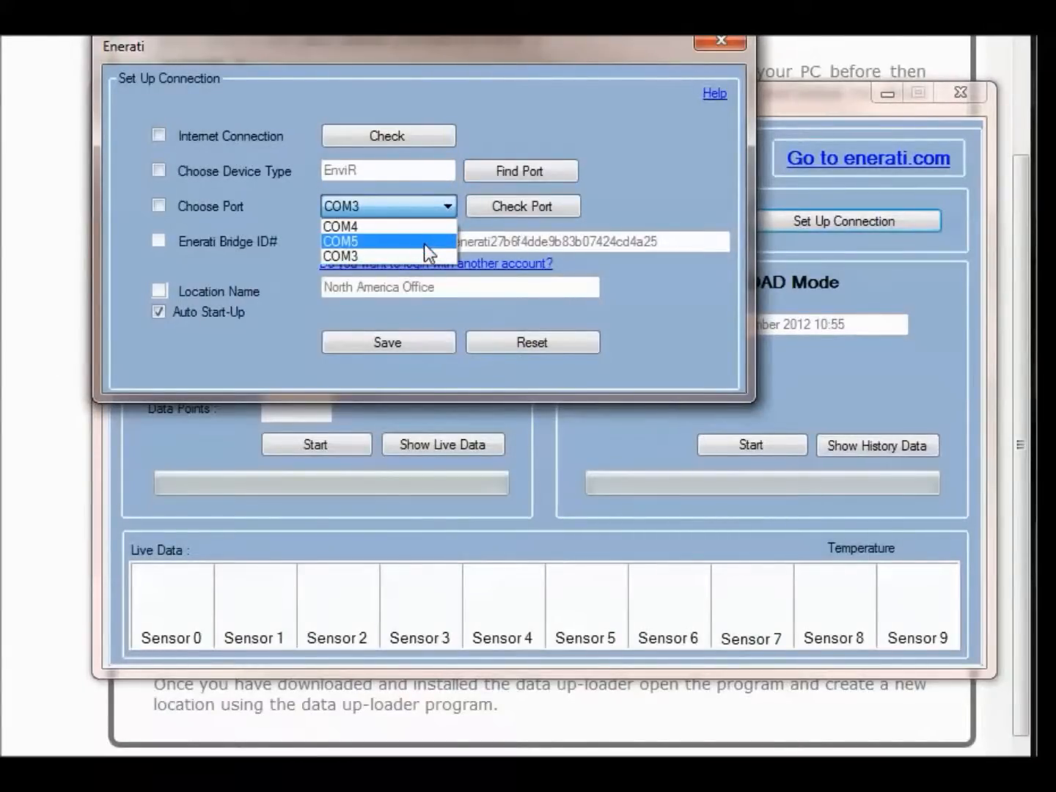
# Keep port COM3 and log the engine into the Enerati account with its e-mail and password
pyautogui.click(339, 258)
pyautogui.click(385, 270)
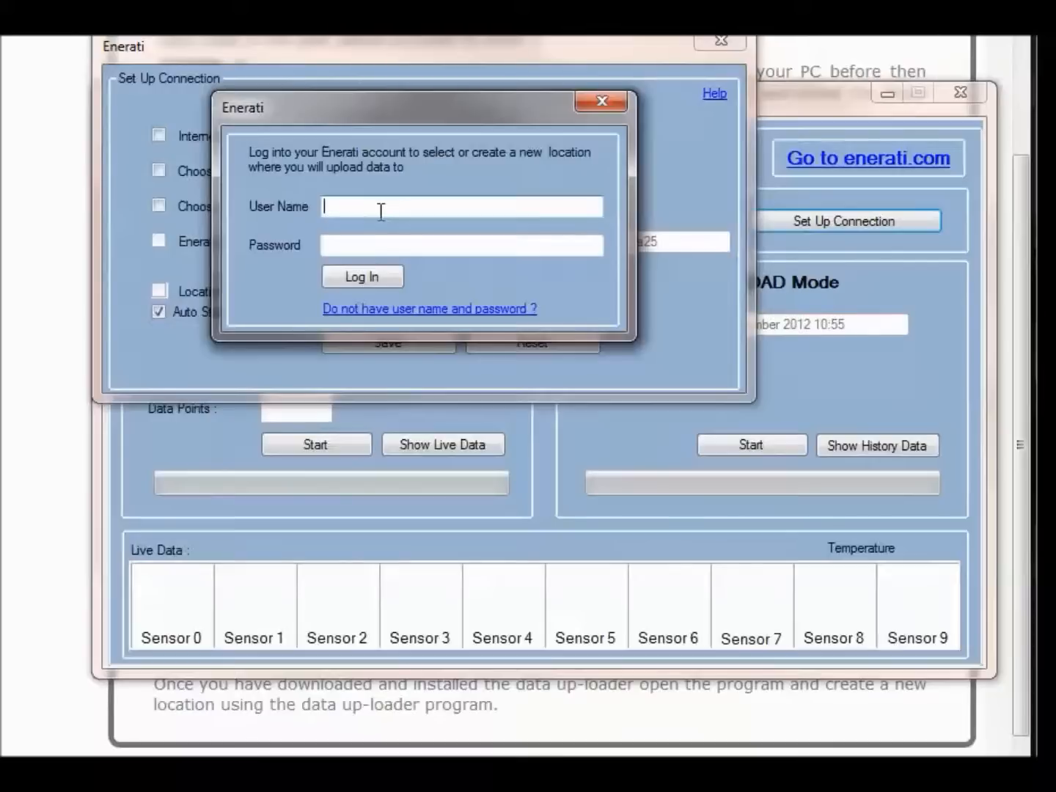
pyautogui.click(361, 248)
pyautogui.write('****')
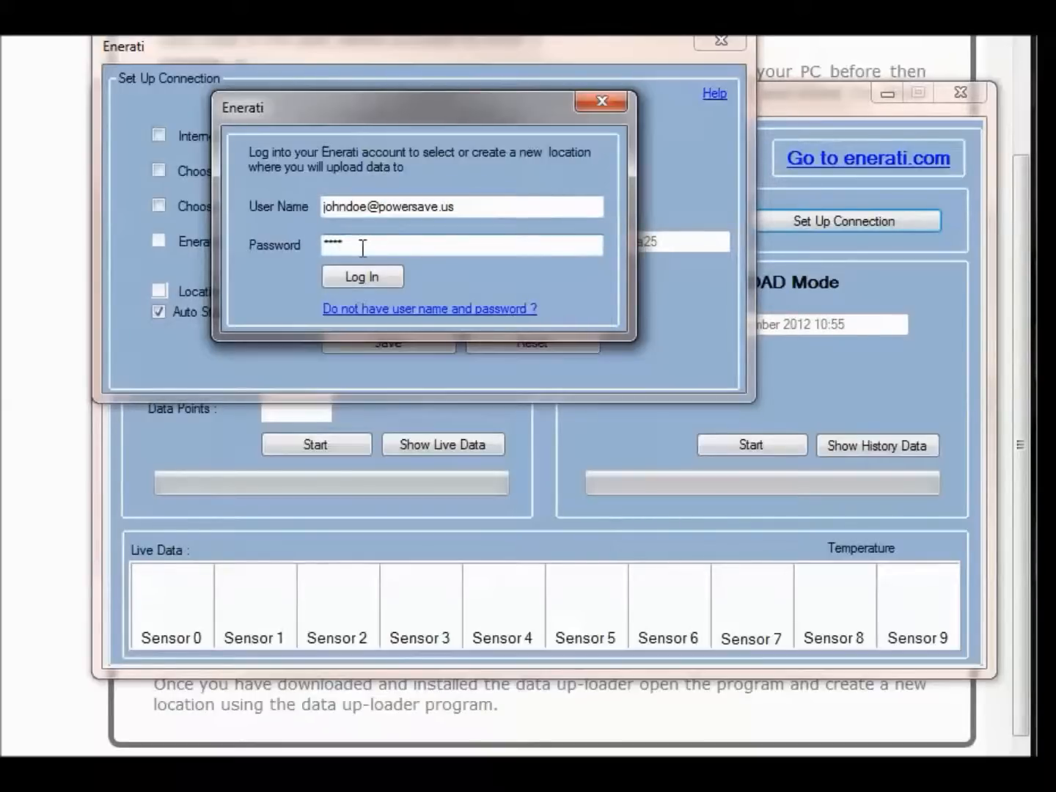
pyautogui.click(362, 276)
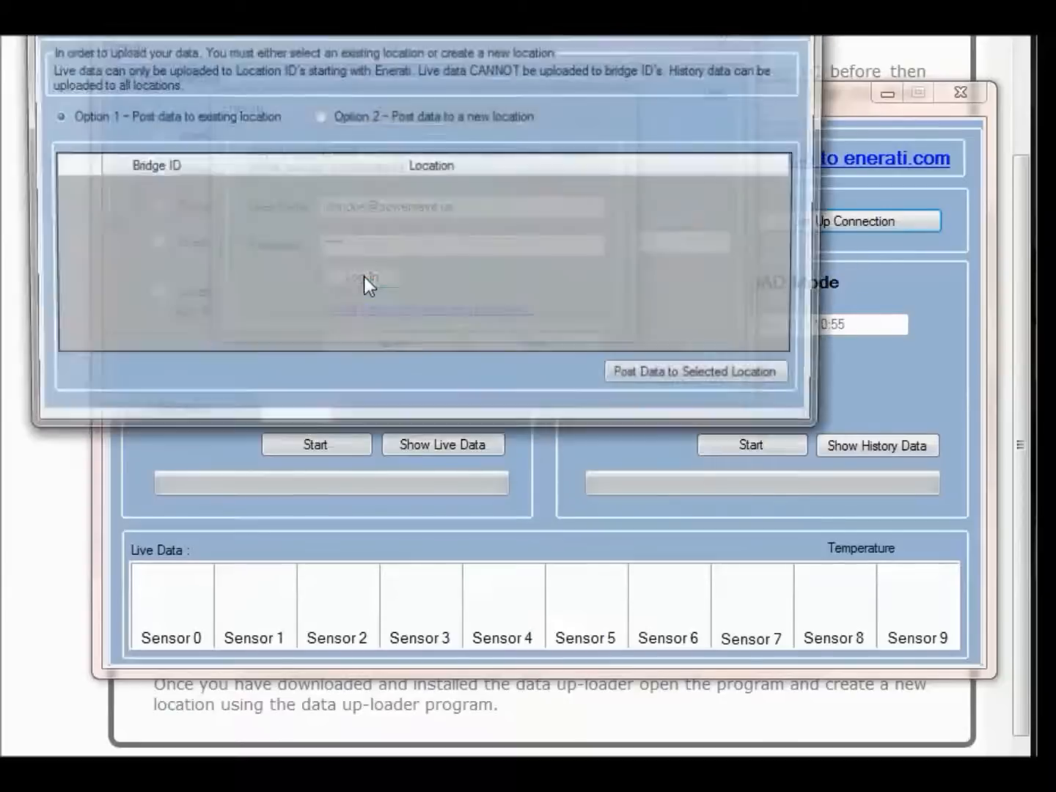
# Choose to post data to a new location named 'Johns location' with country US
pyautogui.moveTo(363, 12); pyautogui.dragTo(410, 96)
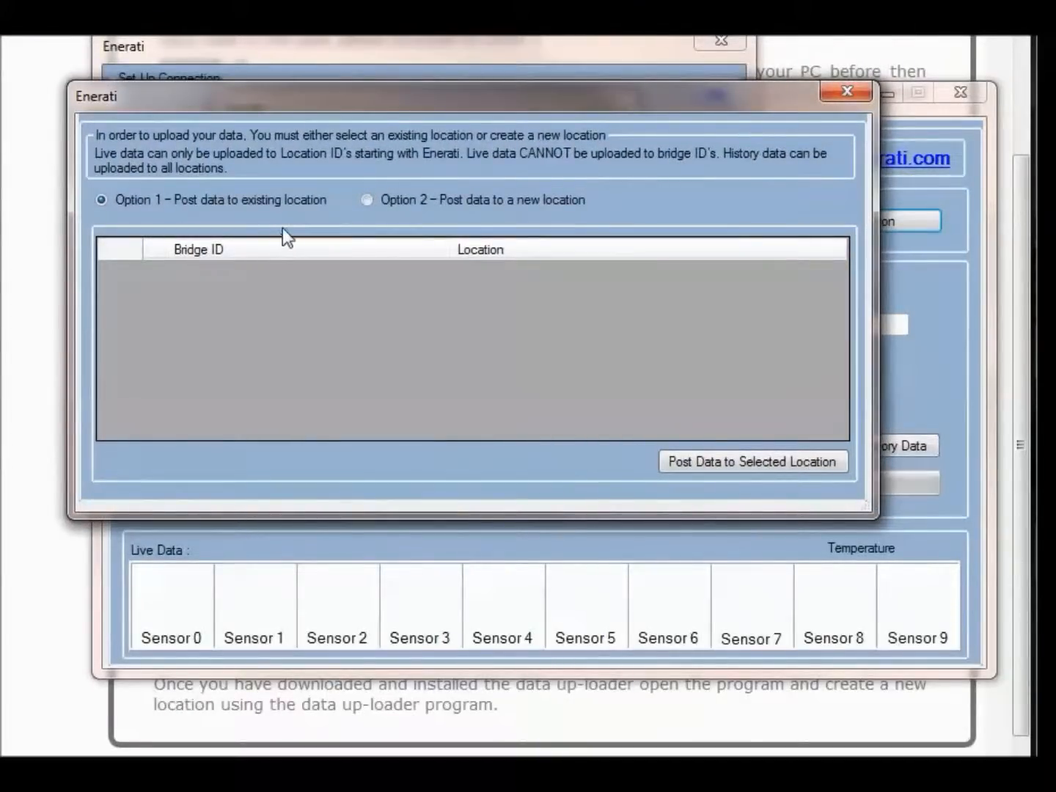
pyautogui.click(366, 200)
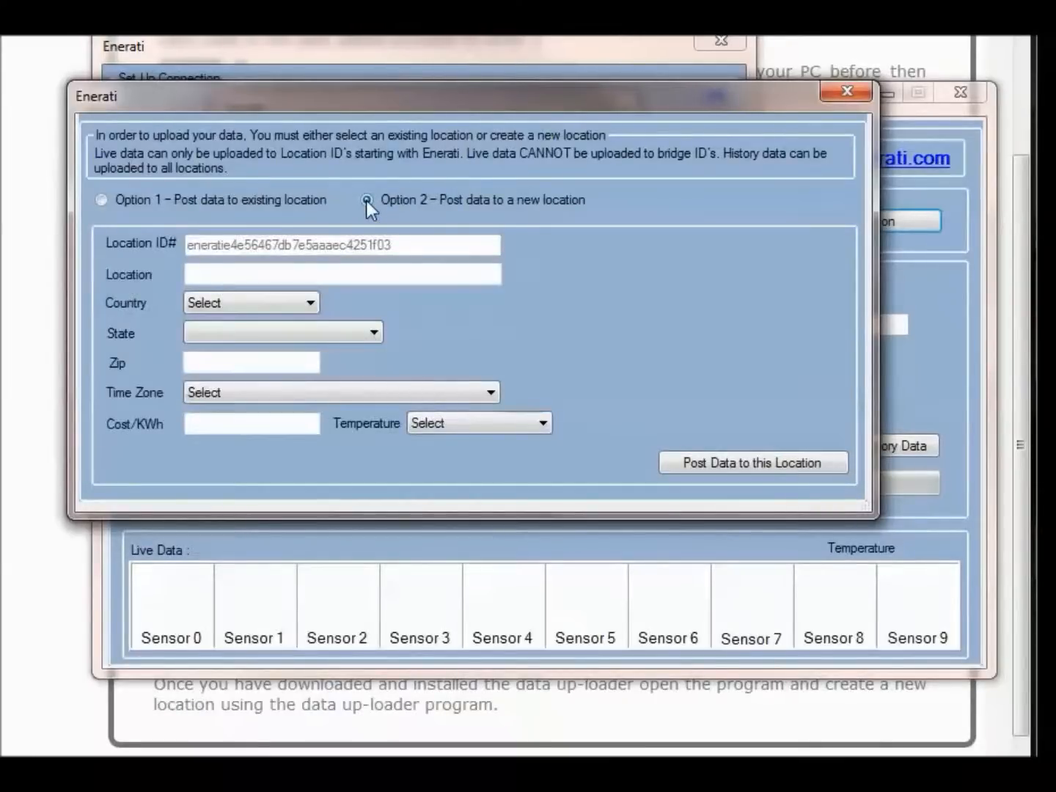
pyautogui.click(192, 274)
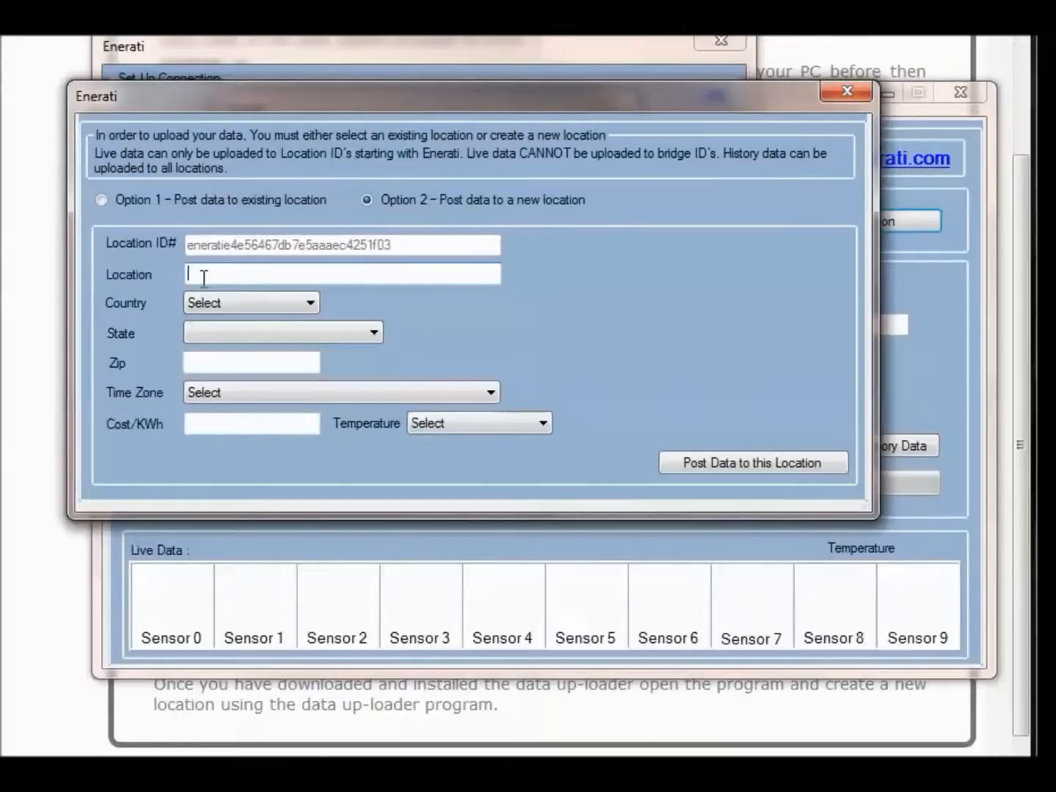
pyautogui.write('Johns location')
pyautogui.click(224, 301)
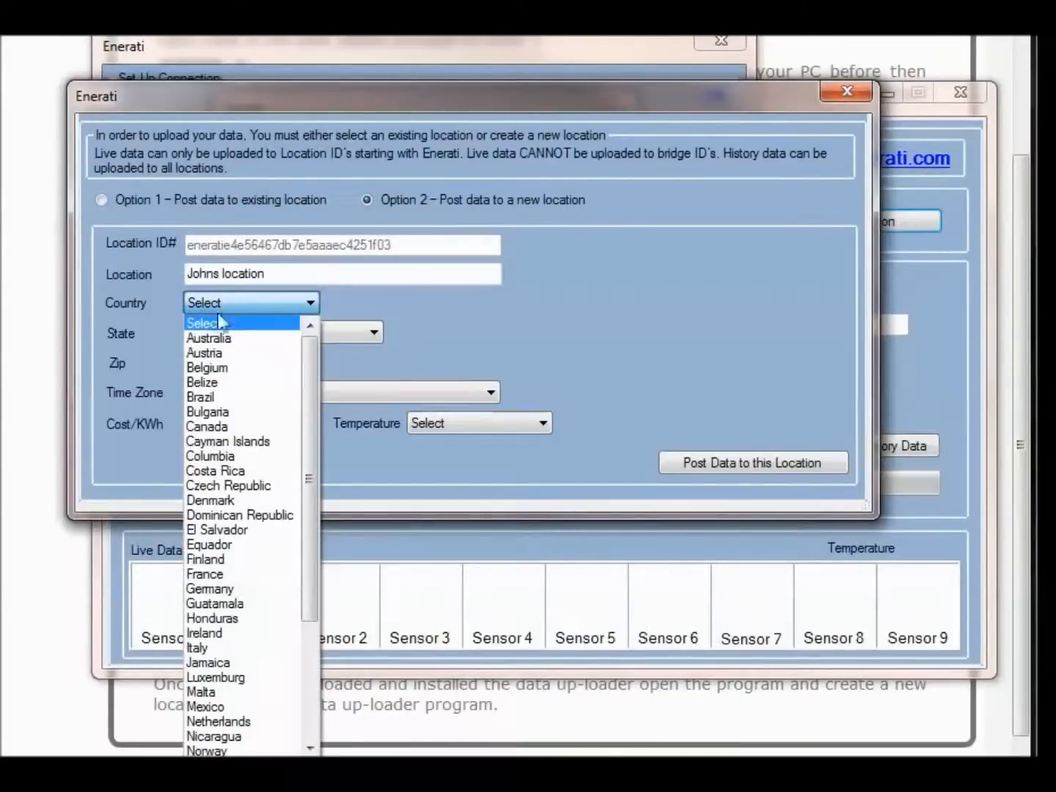
pyautogui.scroll(-5, 223, 558)
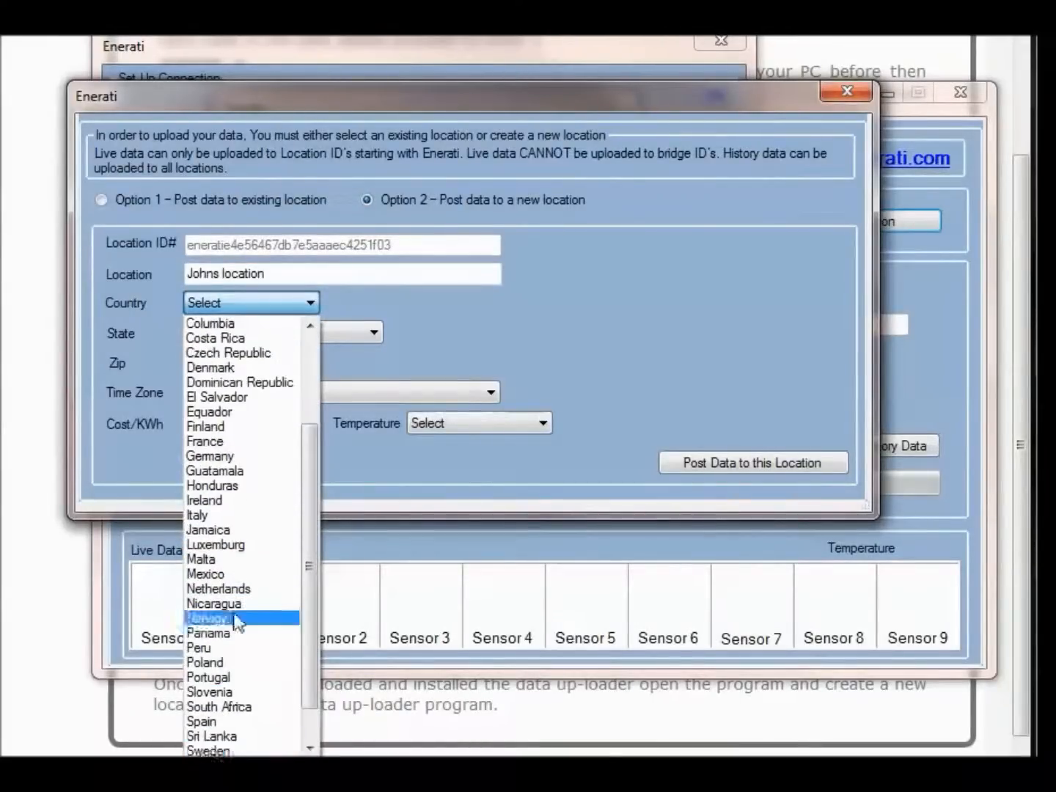
pyautogui.click(209, 748)
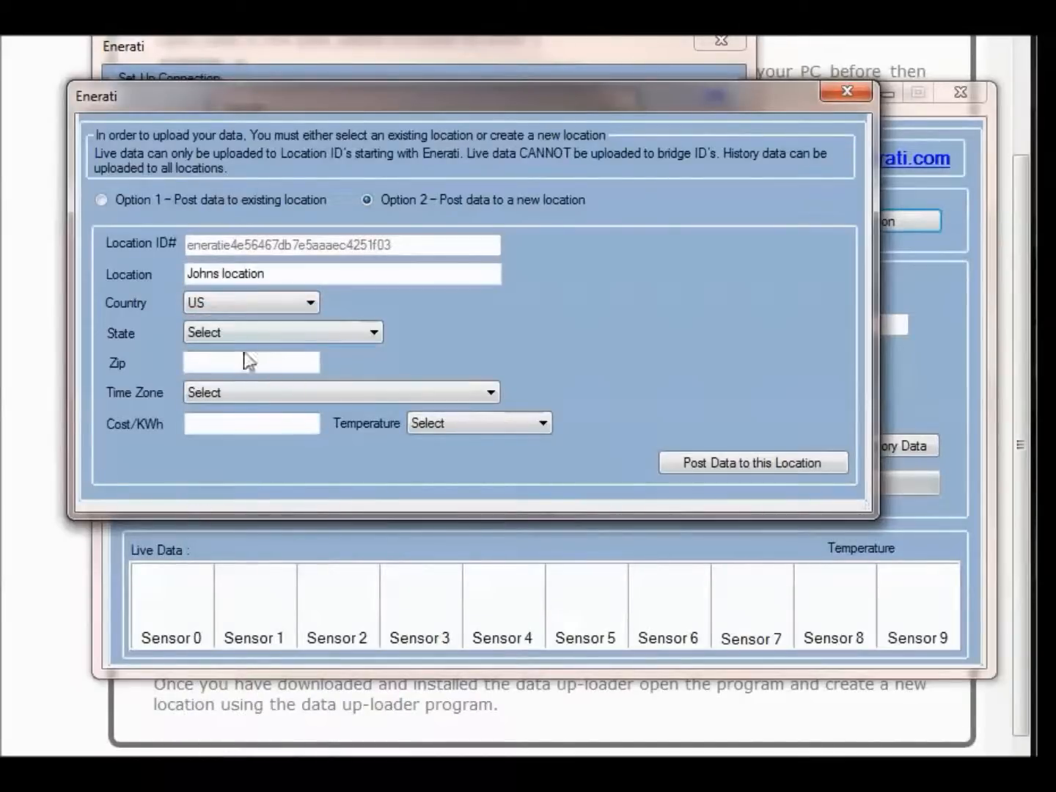
# Set the location's state to Idaho, zip code 12345 and time zone Central Time (US & Canada)
pyautogui.click(244, 334)
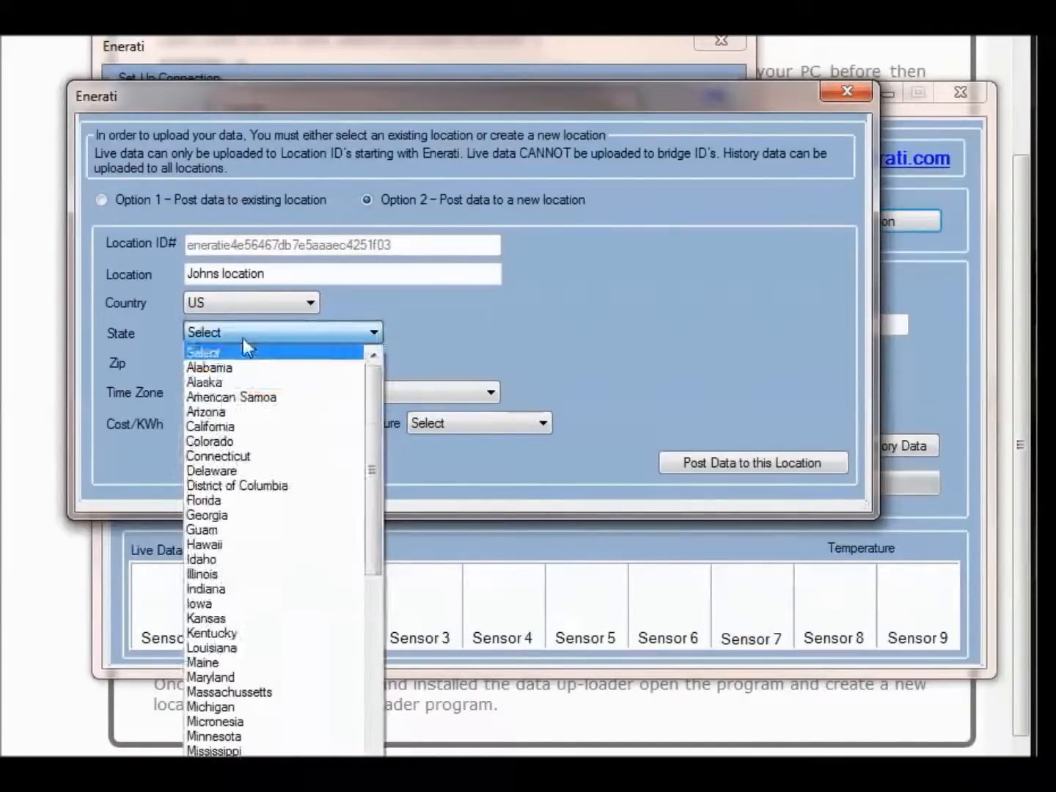
pyautogui.click(207, 563)
pyautogui.click(218, 366)
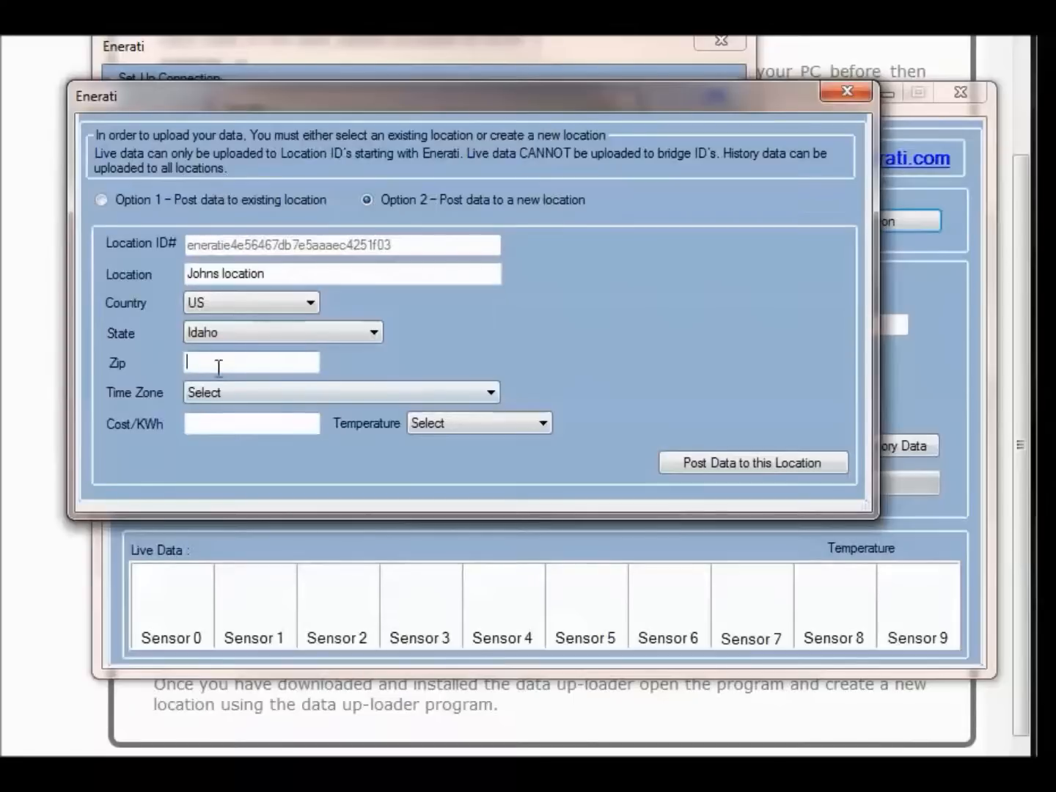
pyautogui.write('12345')
pyautogui.click(229, 400)
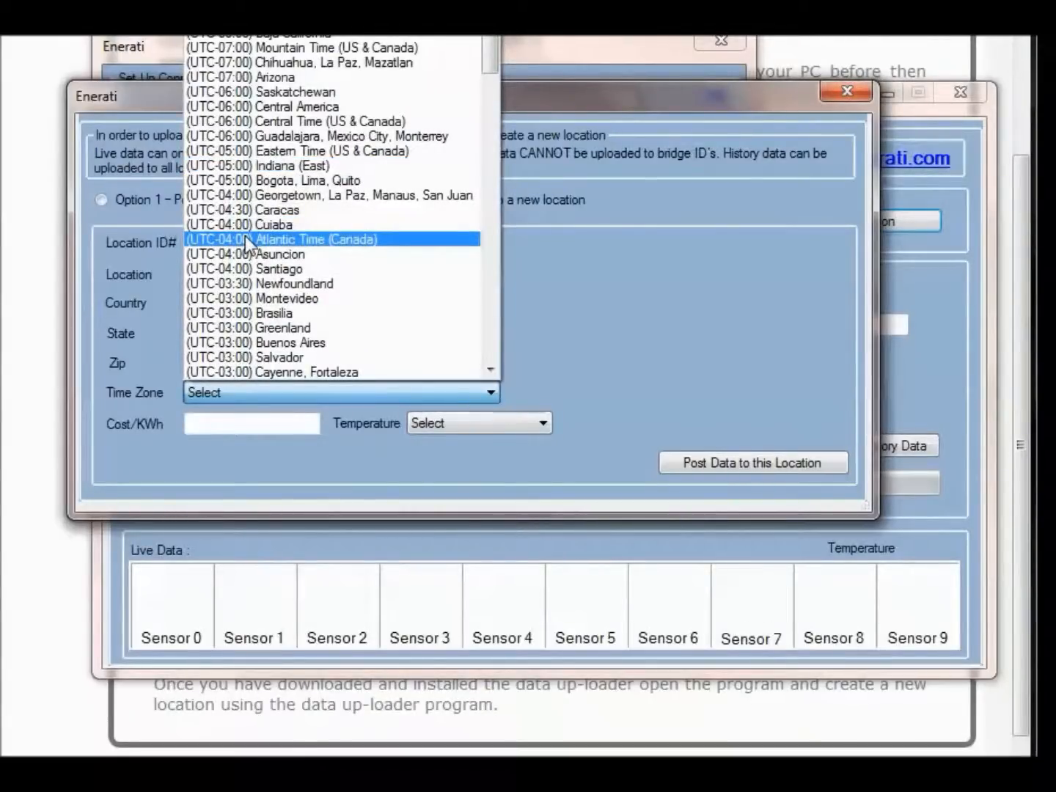
pyautogui.click(252, 122)
# Set cost per kWh to 0.15 and temperature to Celcius, then create the location
pyautogui.click(212, 417)
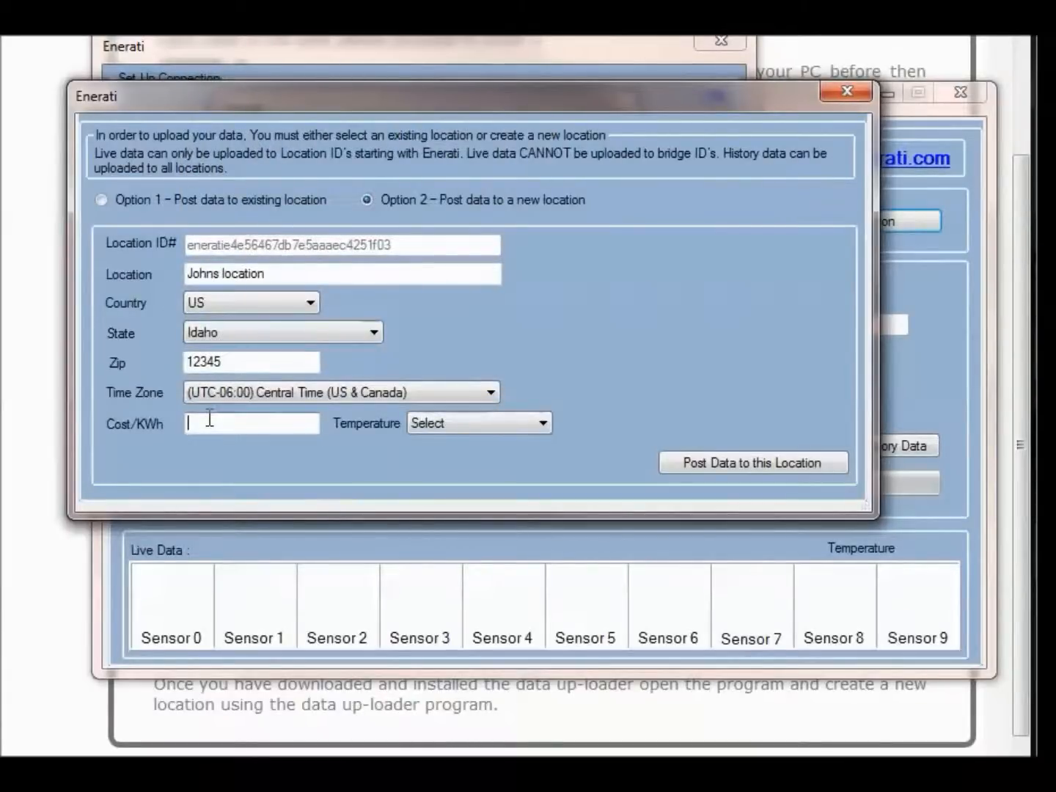
pyautogui.write('0.15')
pyautogui.click(518, 423)
pyautogui.click(467, 456)
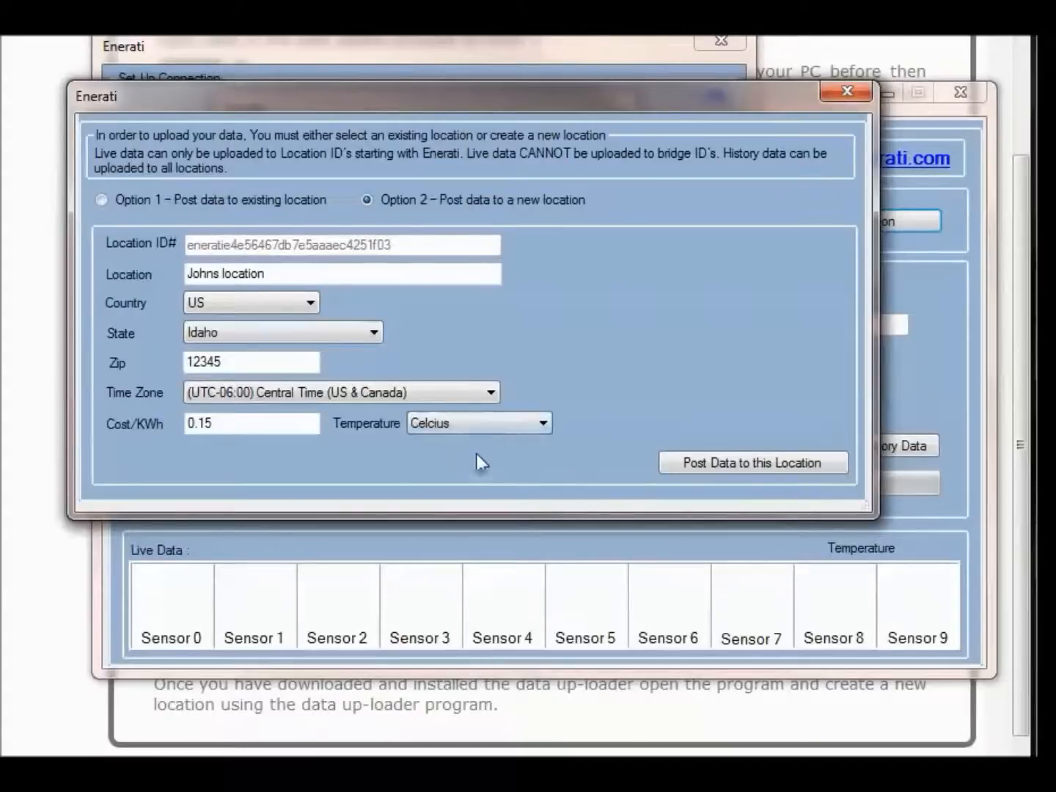
pyautogui.click(741, 459)
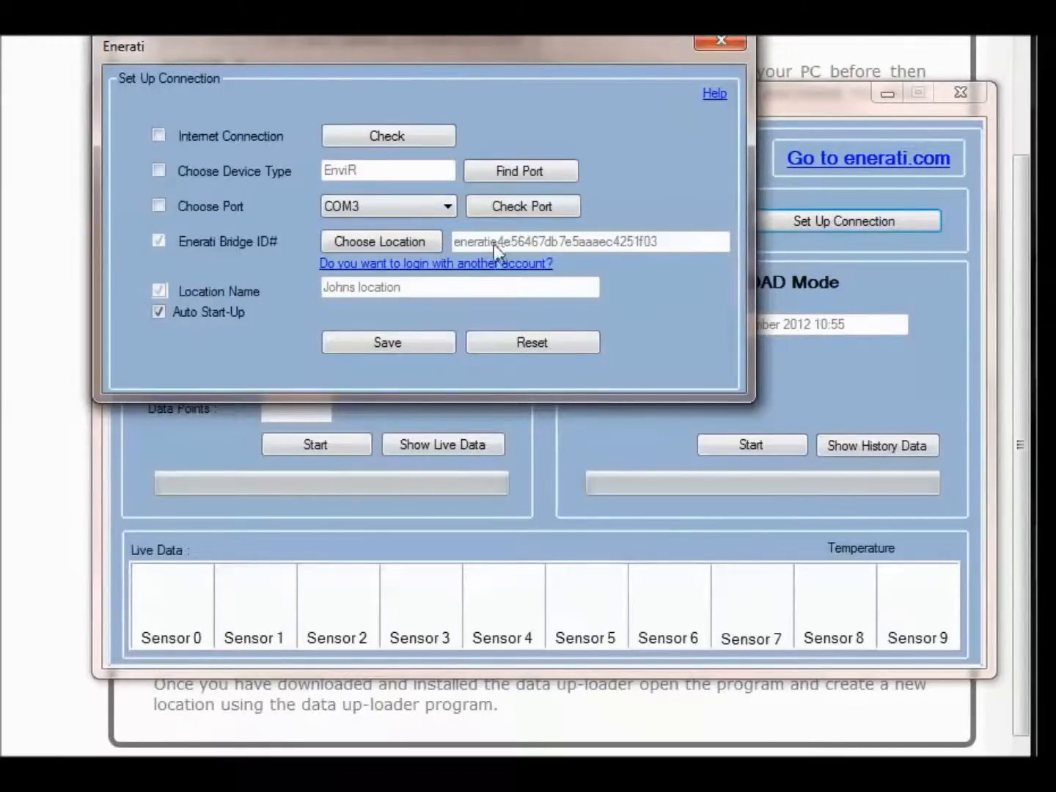
# Save the connection settings and acknowledge the 'Connections settings saved successfully' message
pyautogui.click(383, 346)
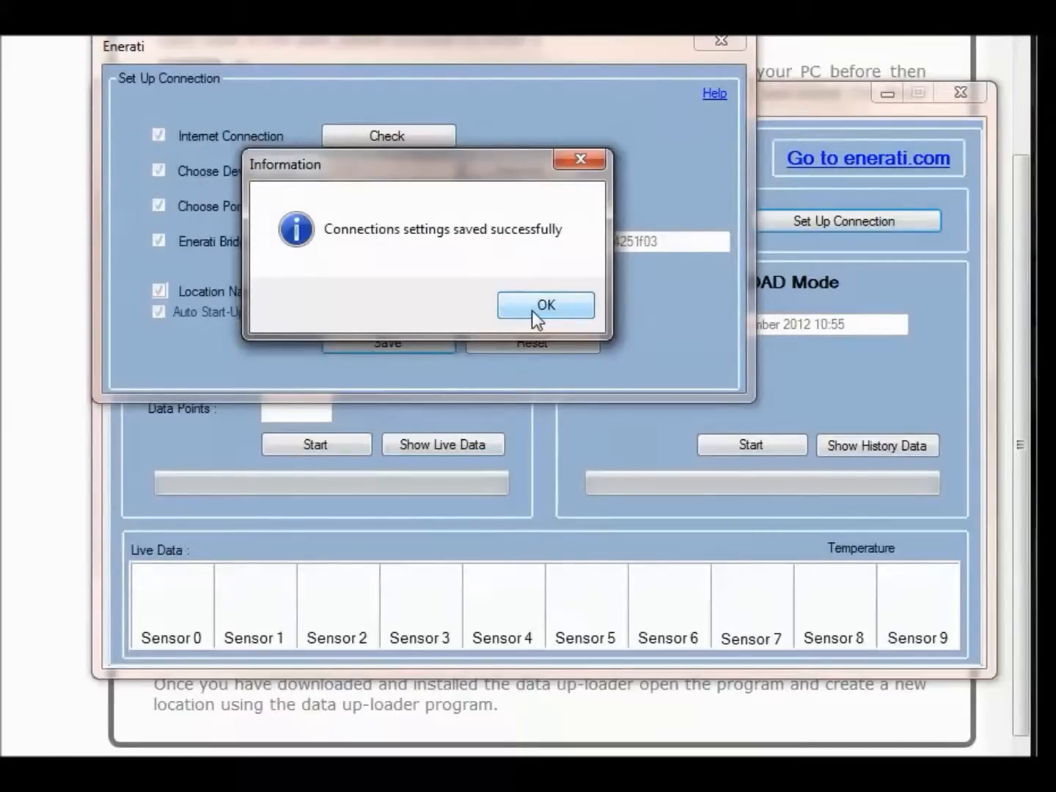
pyautogui.click(531, 311)
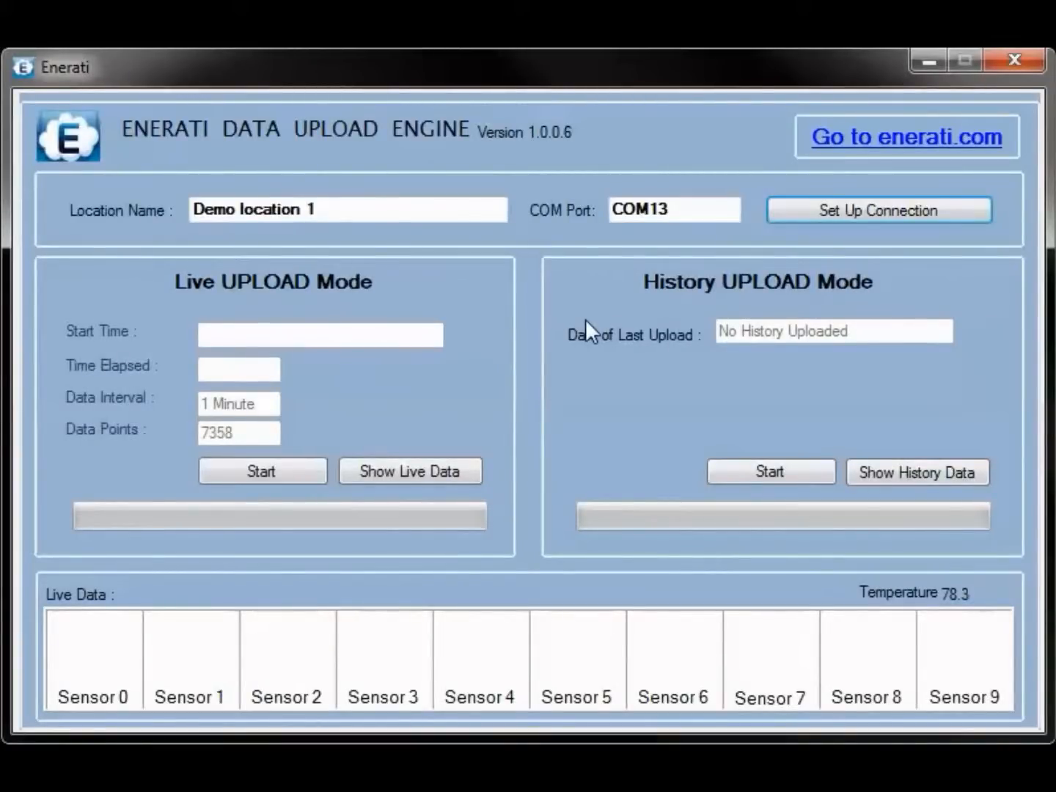
# Start the History UPLOAD Mode transfer, confirming the monitor clock and history instructions
pyautogui.click(778, 473)
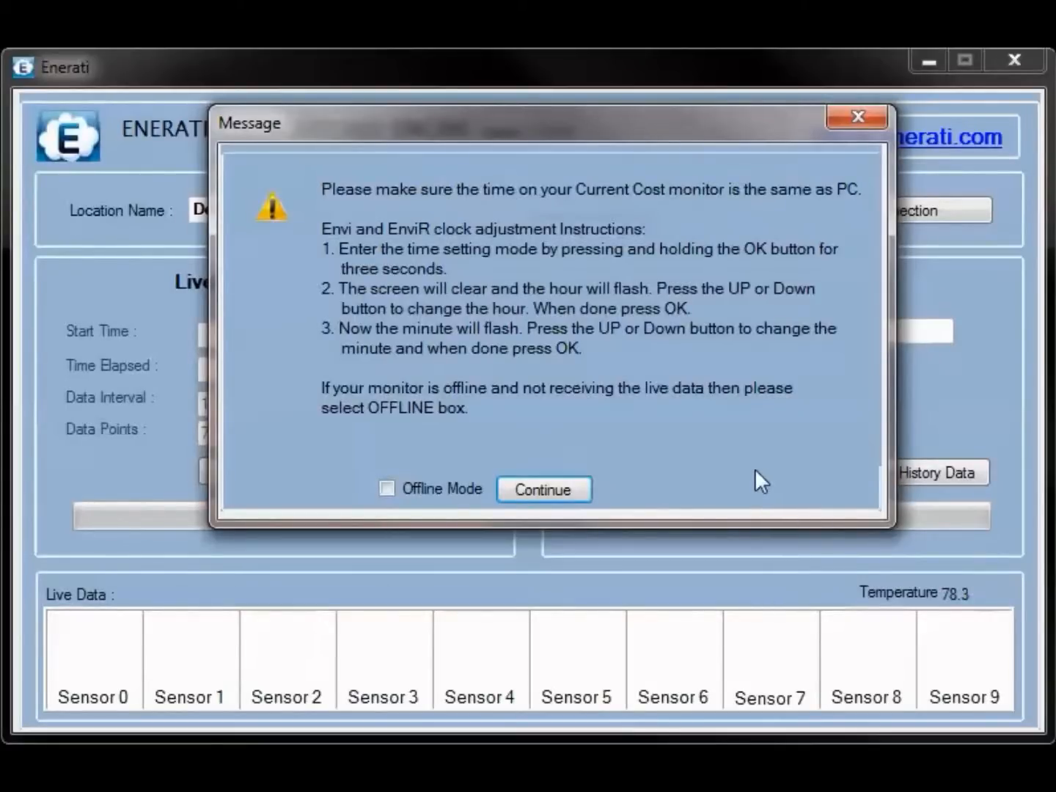
pyautogui.click(530, 492)
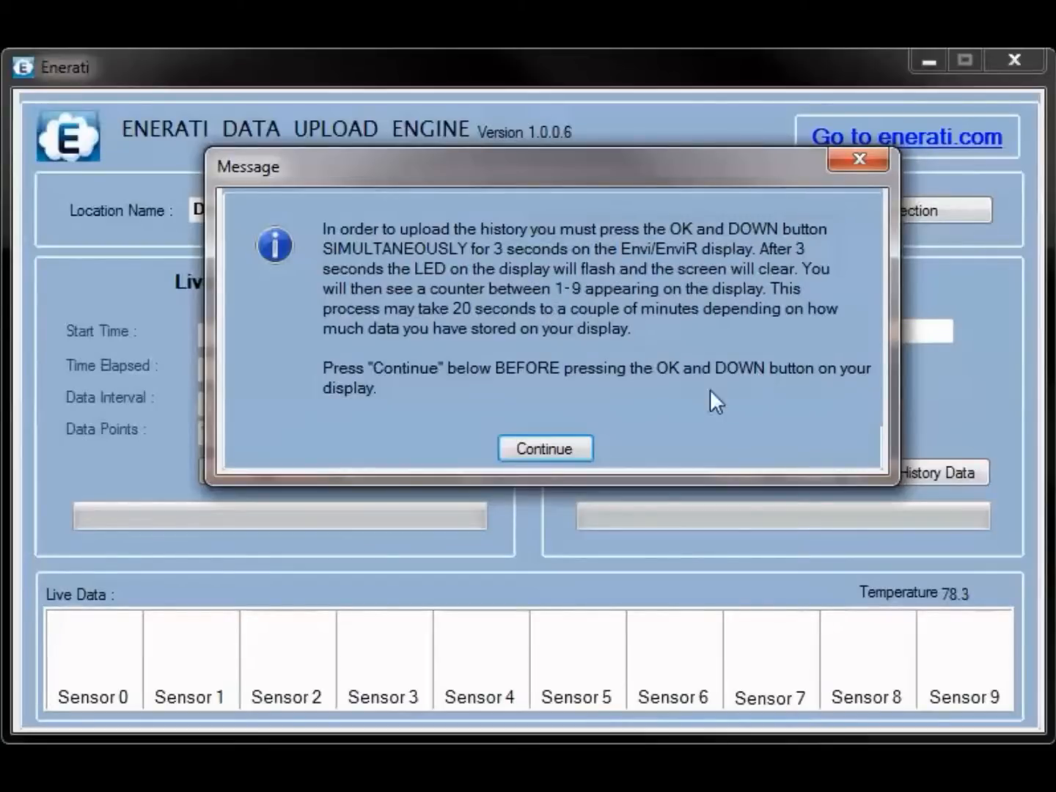
pyautogui.click(555, 447)
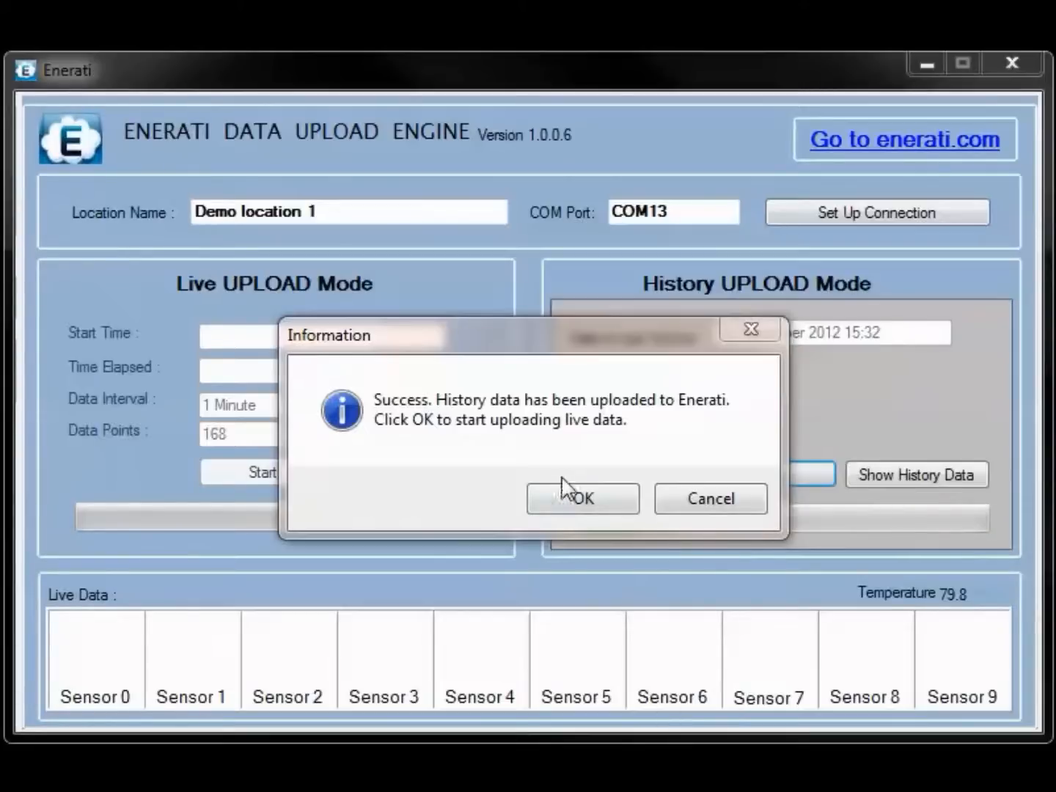
# Accept the history upload Success message to begin live data upload
pyautogui.click(591, 500)
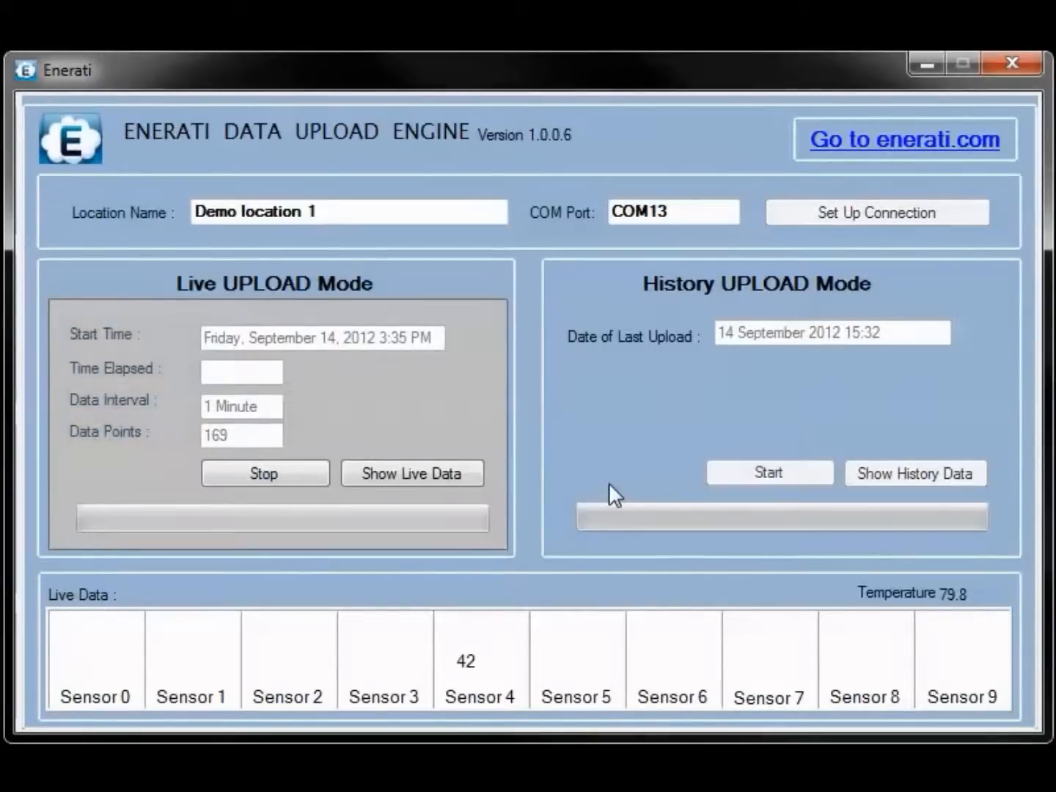